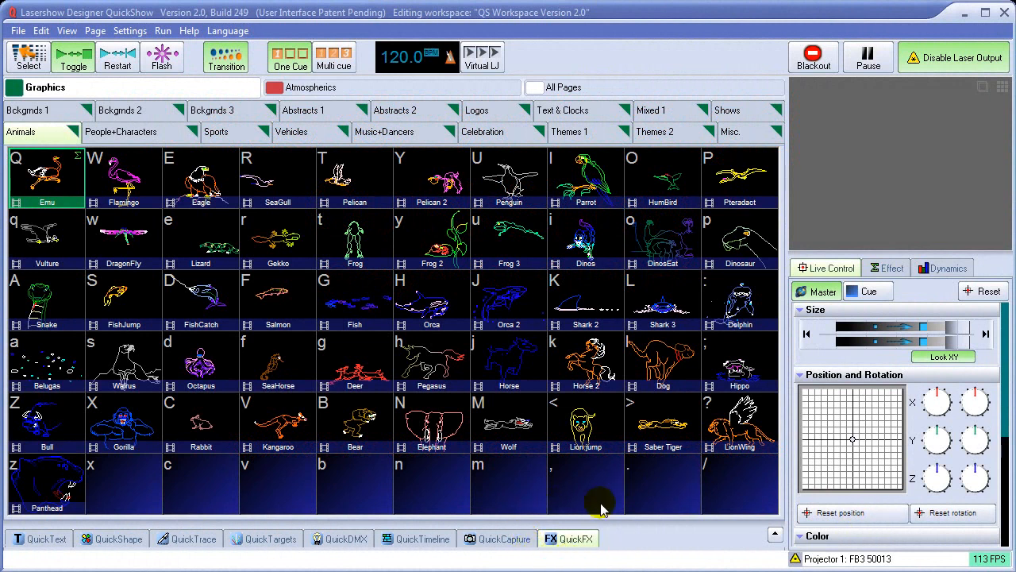
- Show the QuickFX effects grid and play the Emu cue from the Animals page
left_click(575, 539)
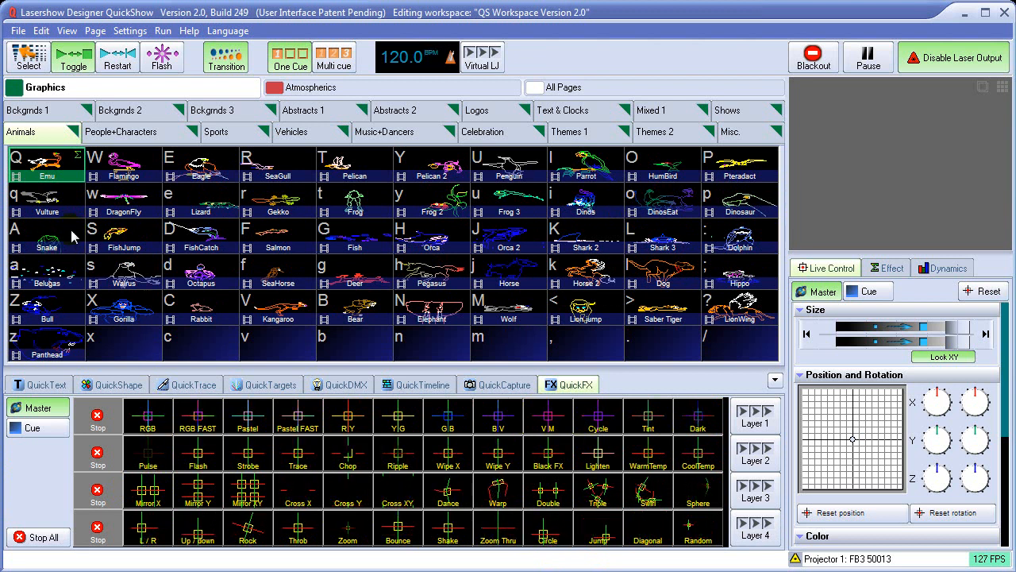
left_click(49, 166)
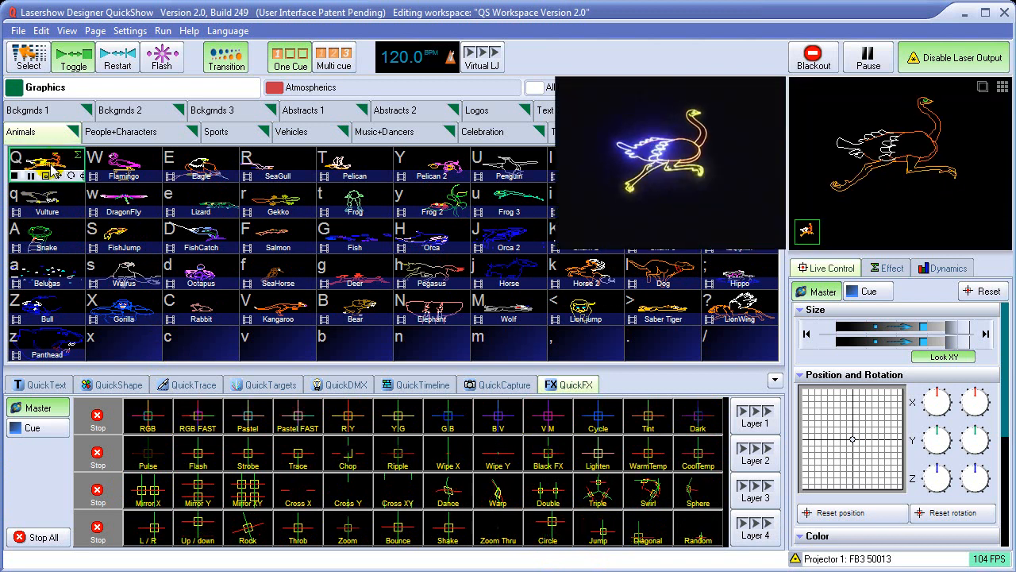
- Try the RGB FAST, Pastel, R Y and Y G colour effects on the emu and stop the Layer 1 effects
left_click(198, 419)
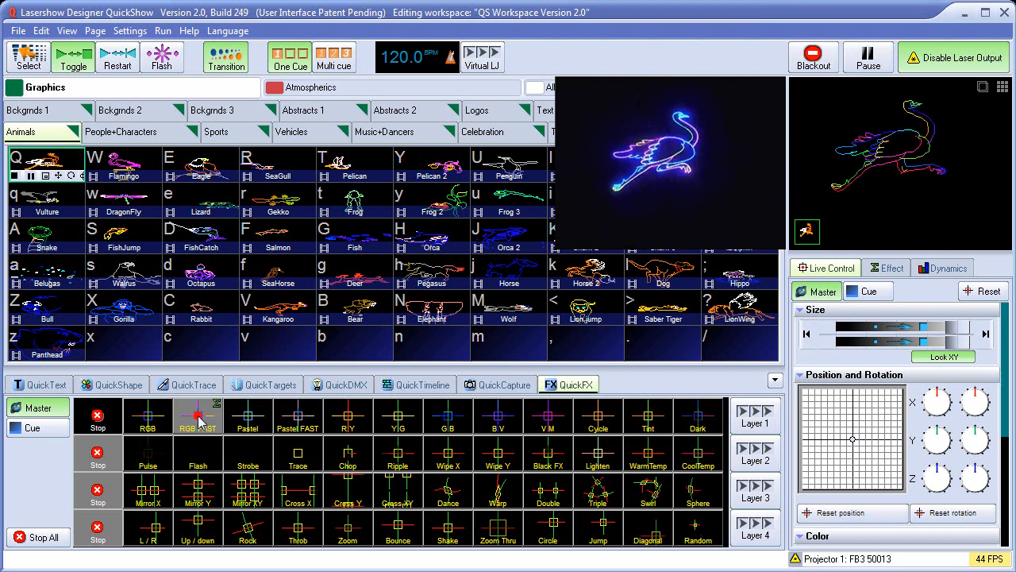
left_click(251, 420)
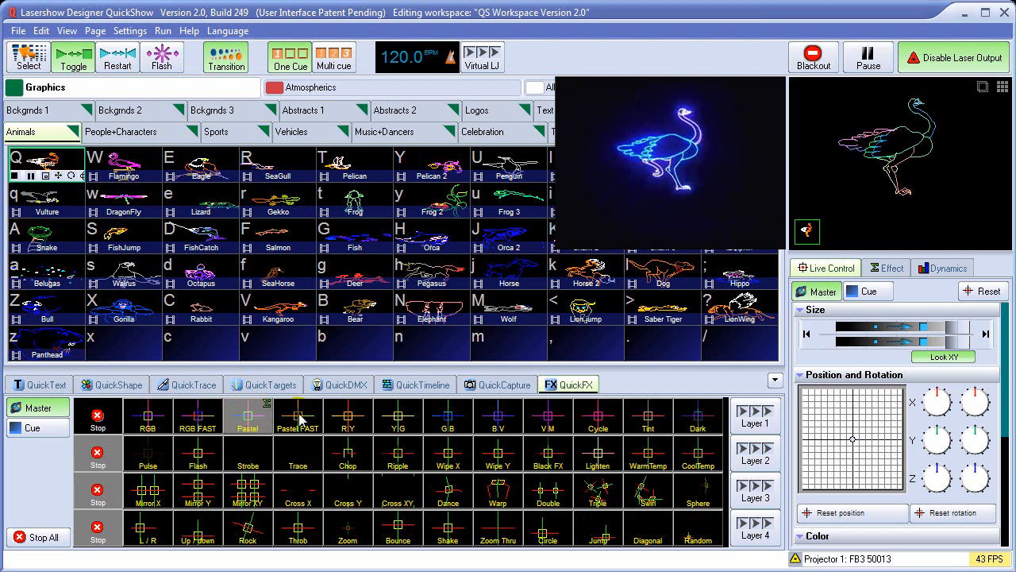
left_click(348, 417)
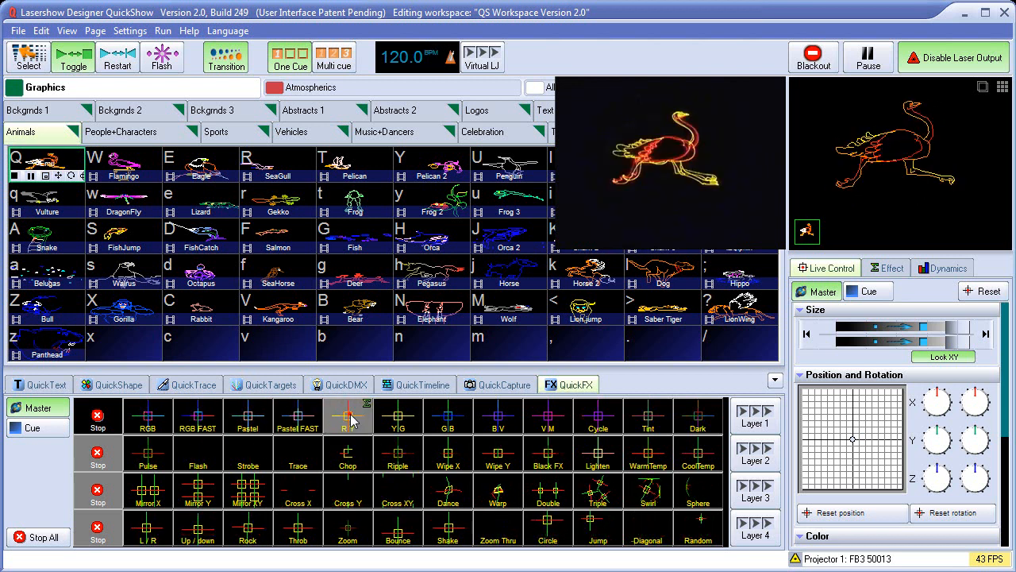
left_click(400, 415)
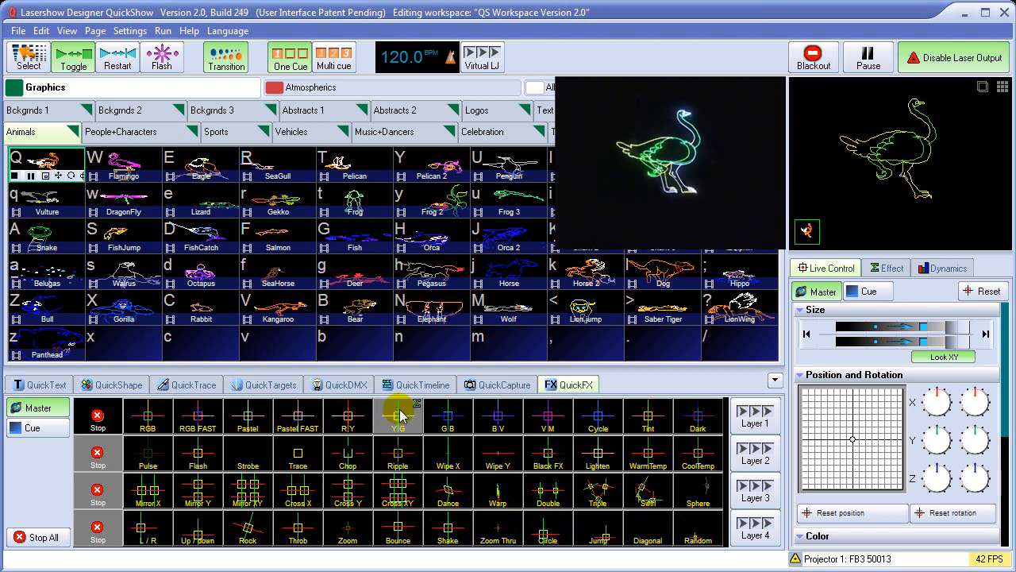
left_click(106, 419)
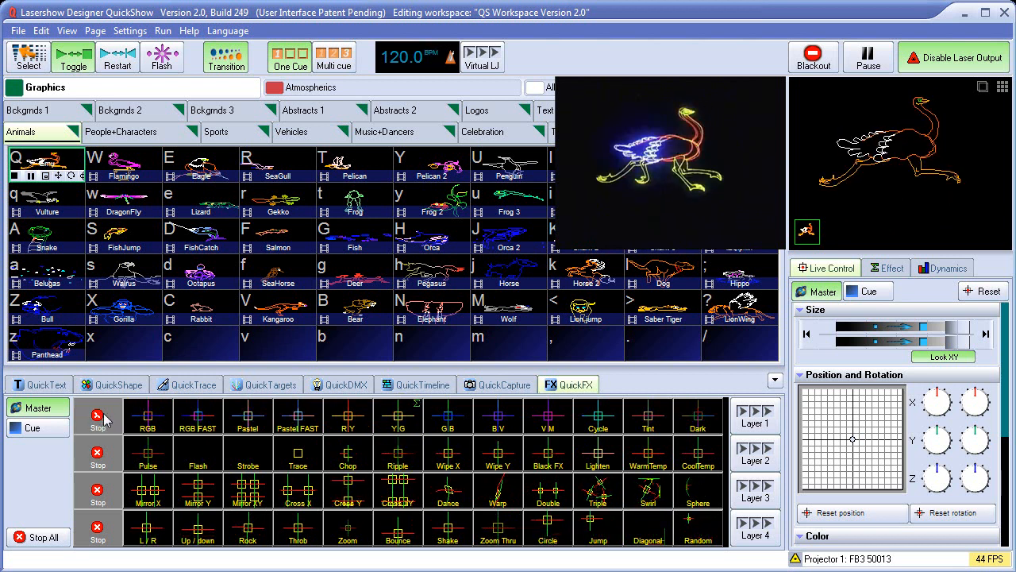
- Try the Layer 2 effects Chop and Ripple and the Layer 3 effects Triple, Swirl and Sphere on the emu, leaving none active
left_click(349, 458)
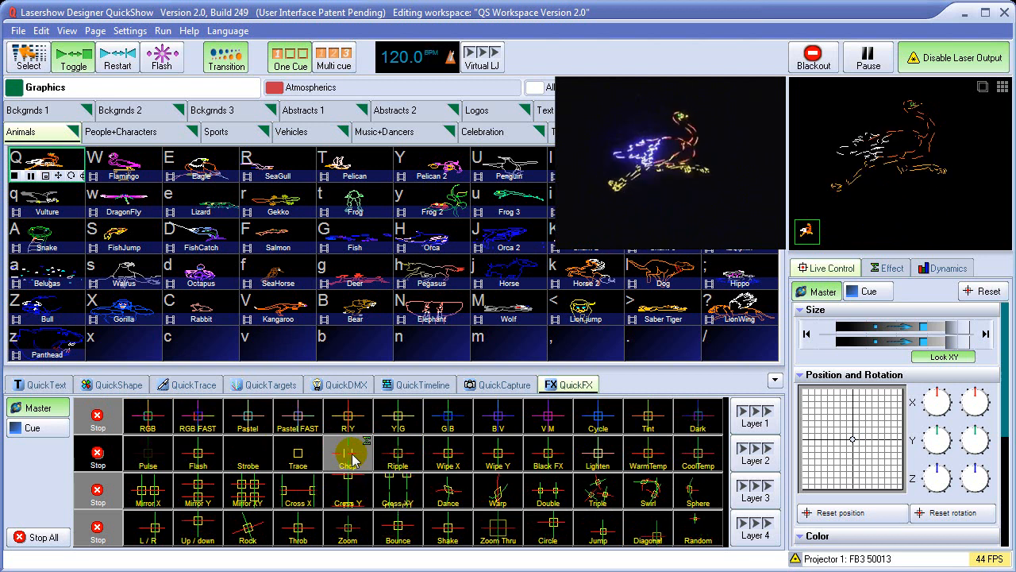
left_click(402, 458)
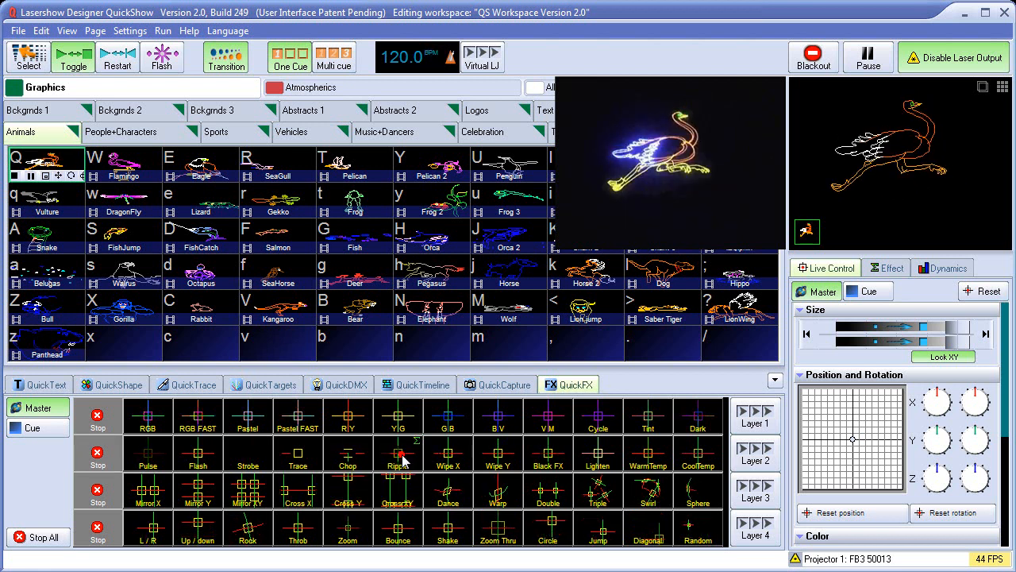
left_click(597, 492)
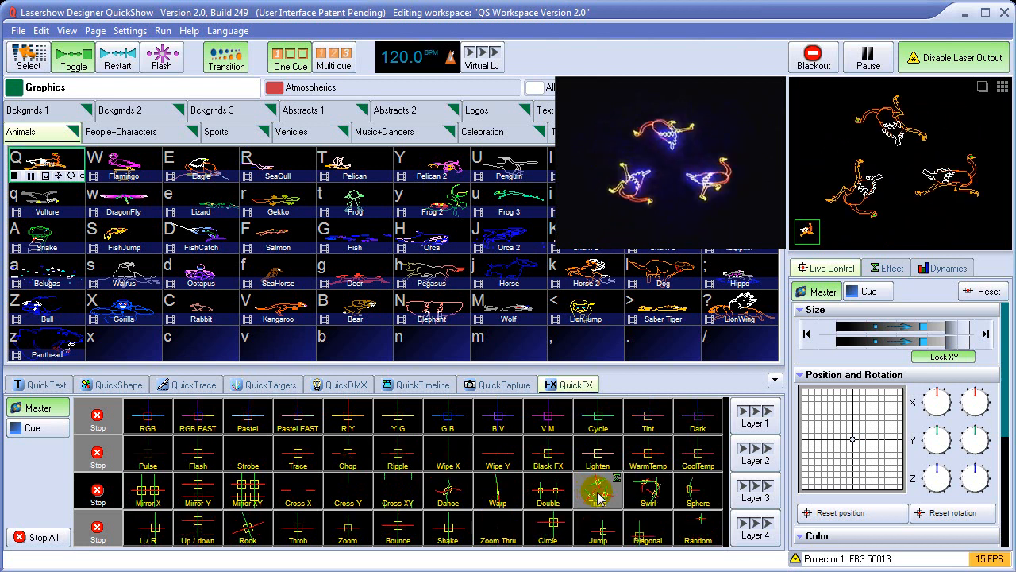
left_click(653, 494)
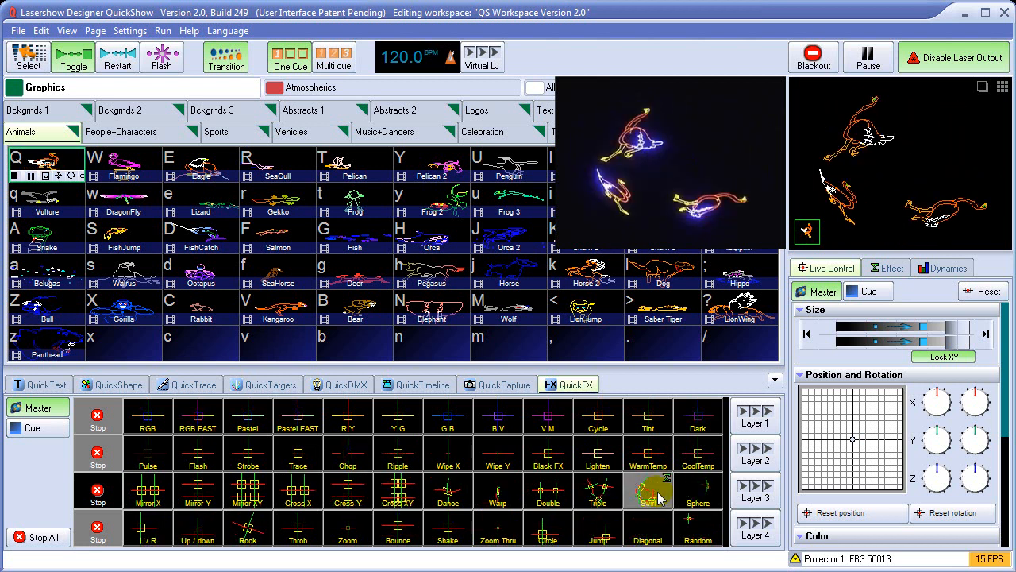
left_click(709, 497)
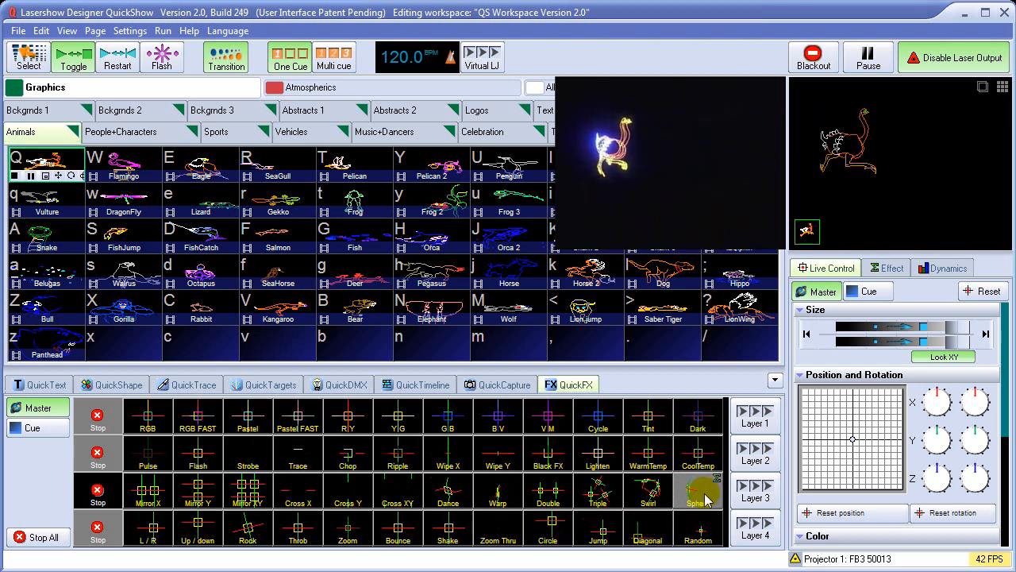
left_click(706, 498)
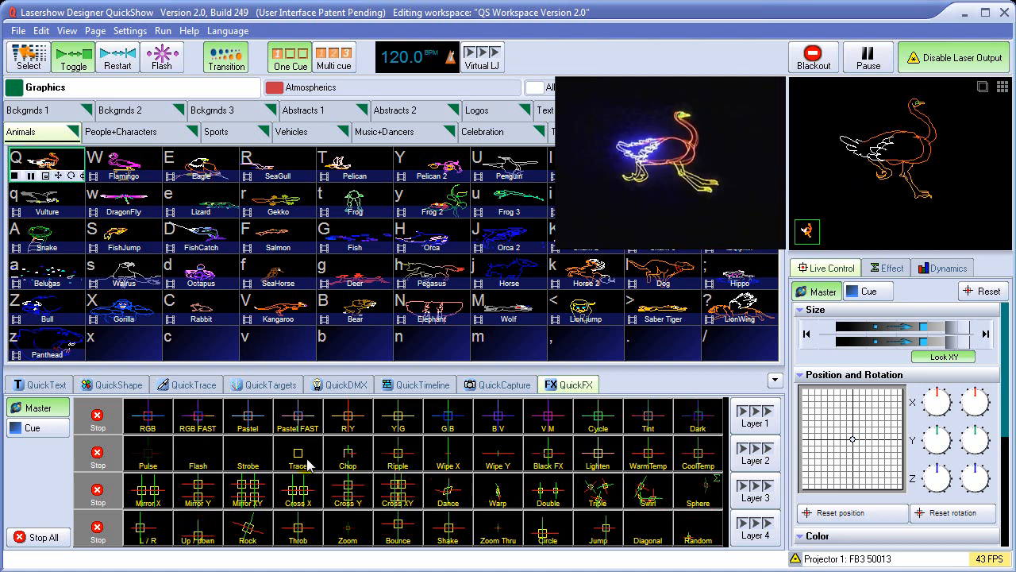
- Combine the G B, Chop and Swirl effects on the emu and turn all three off again
left_click(448, 421)
left_click(350, 459)
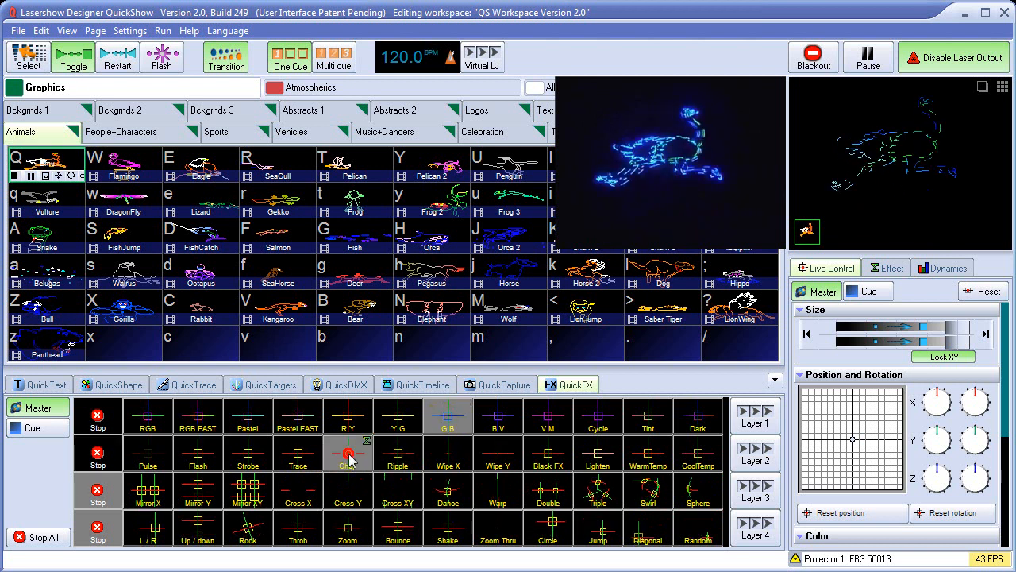
left_click(647, 492)
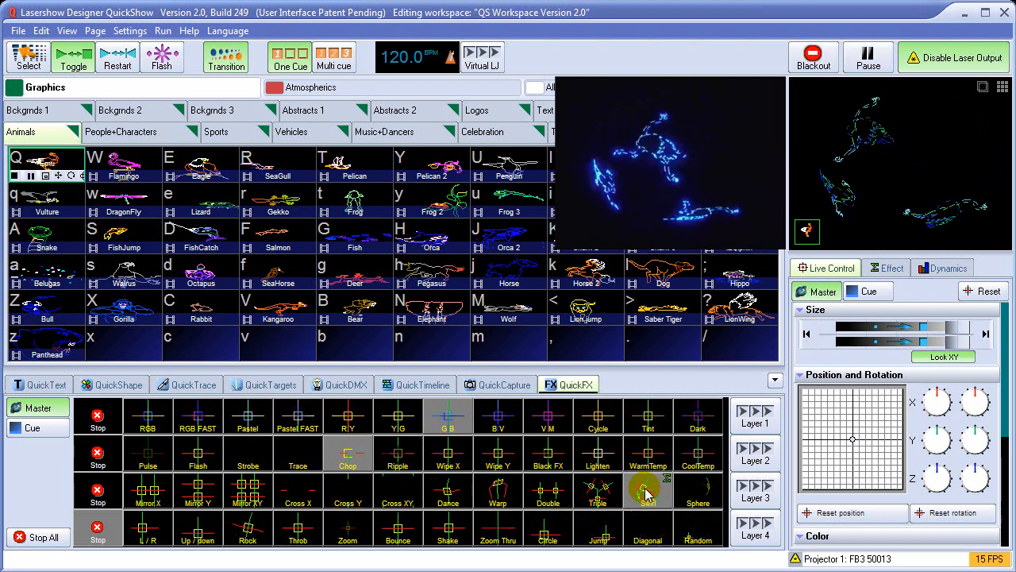
left_click(647, 491)
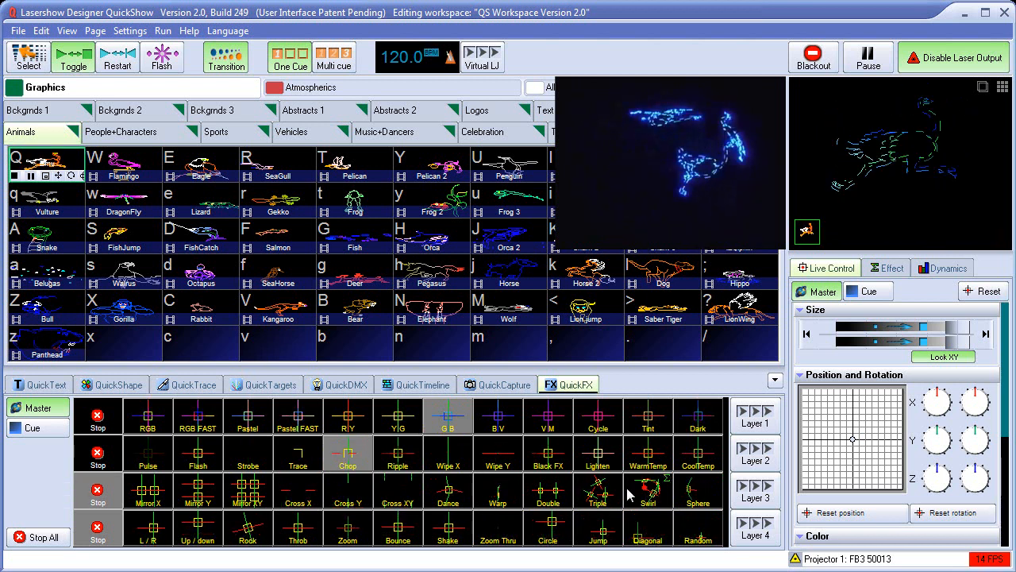
left_click(353, 454)
left_click(448, 419)
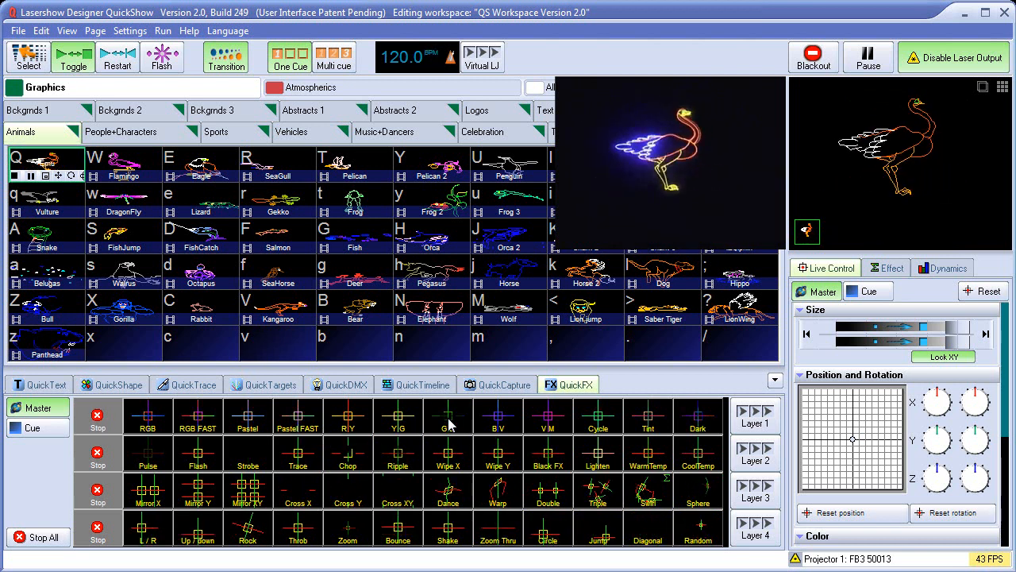
- Play Cue 05 from the Atmospherics Sheets page and try the B V and Swirl effects on it, turning both off again
left_click(347, 94)
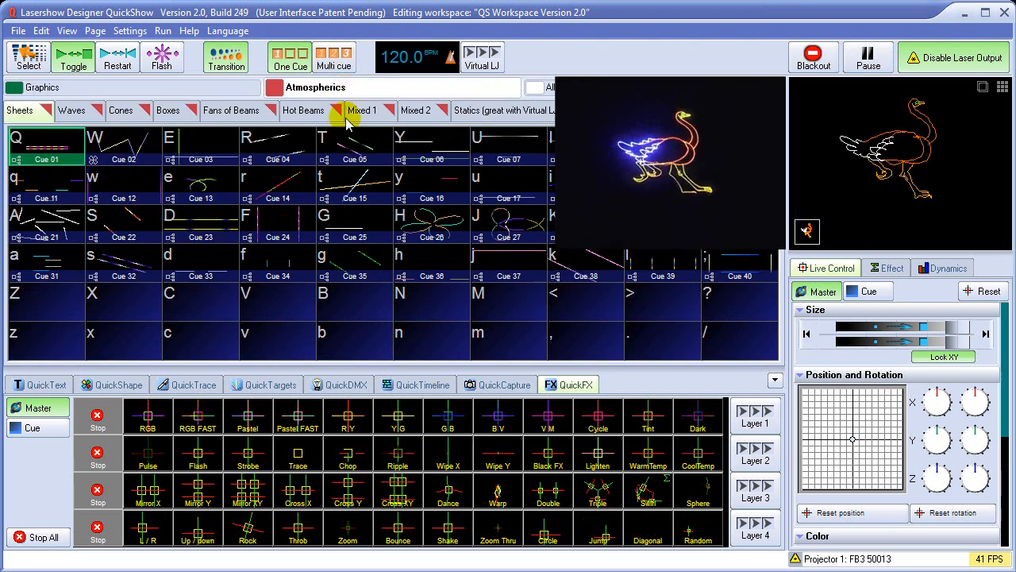
left_click(356, 156)
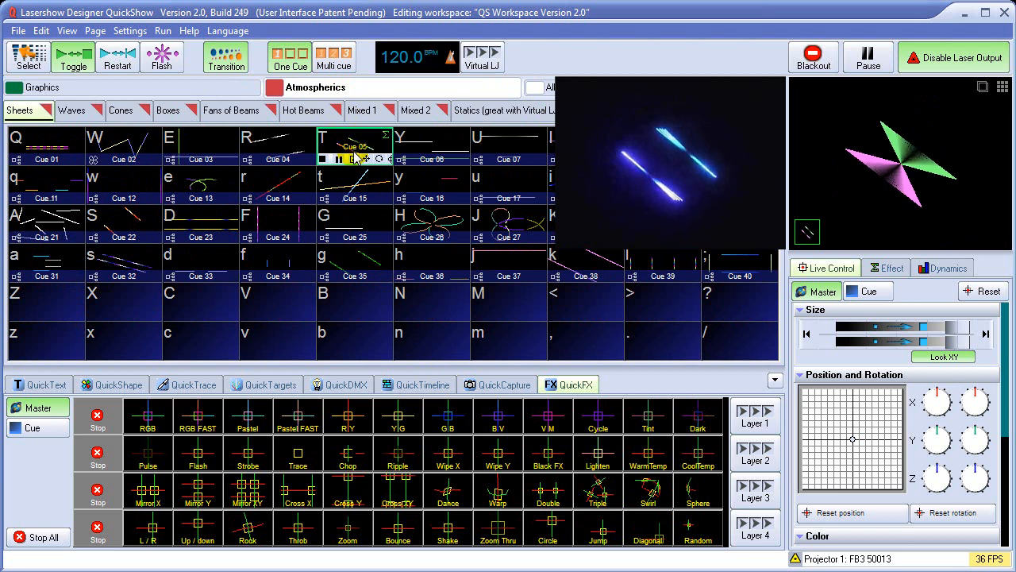
left_click(498, 416)
left_click(498, 416)
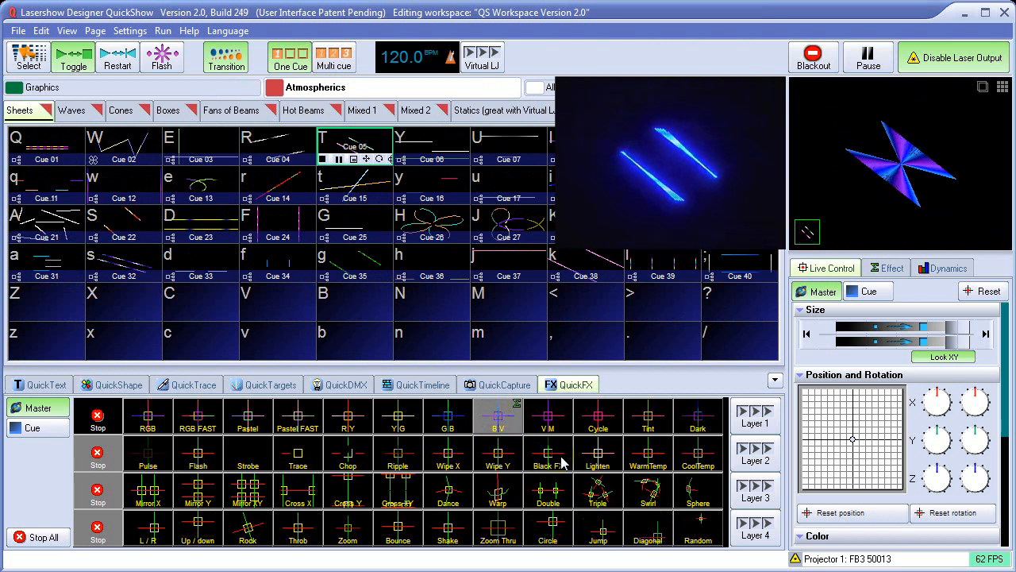
left_click(647, 498)
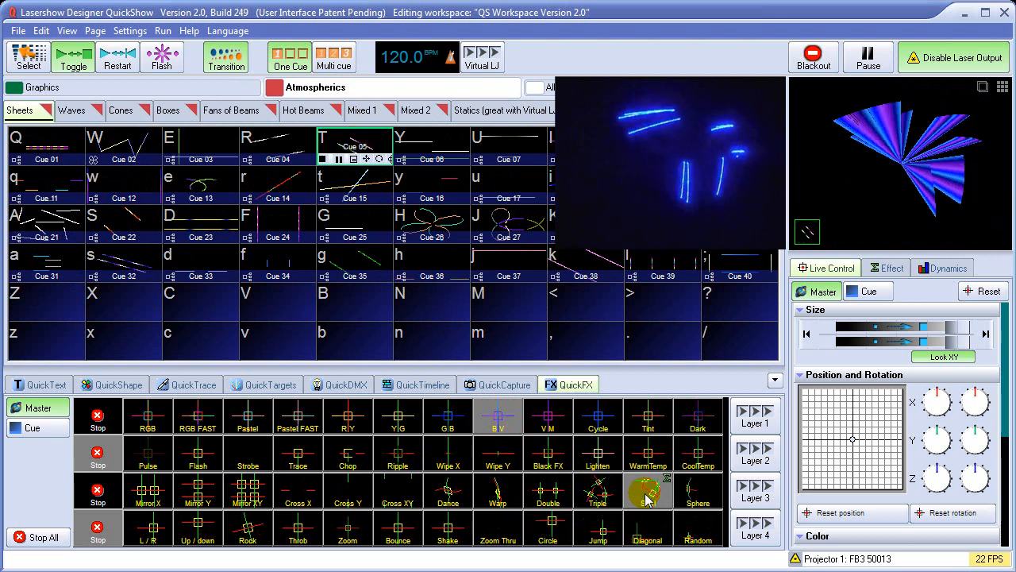
left_click(647, 498)
left_click(497, 416)
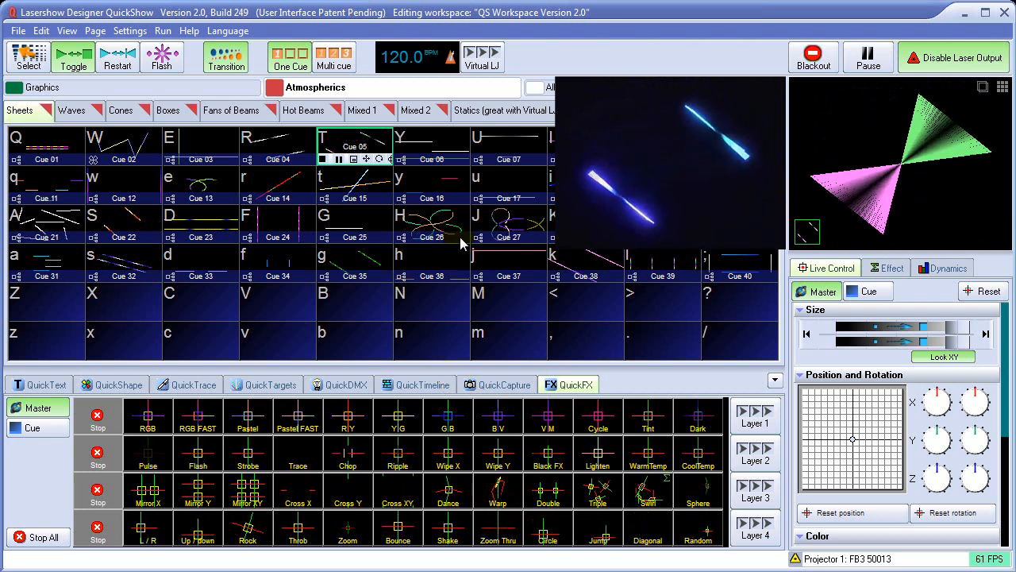
- Show the Statics page of the Atmospherics cues and black out the laser output
left_click(489, 110)
left_click(817, 55)
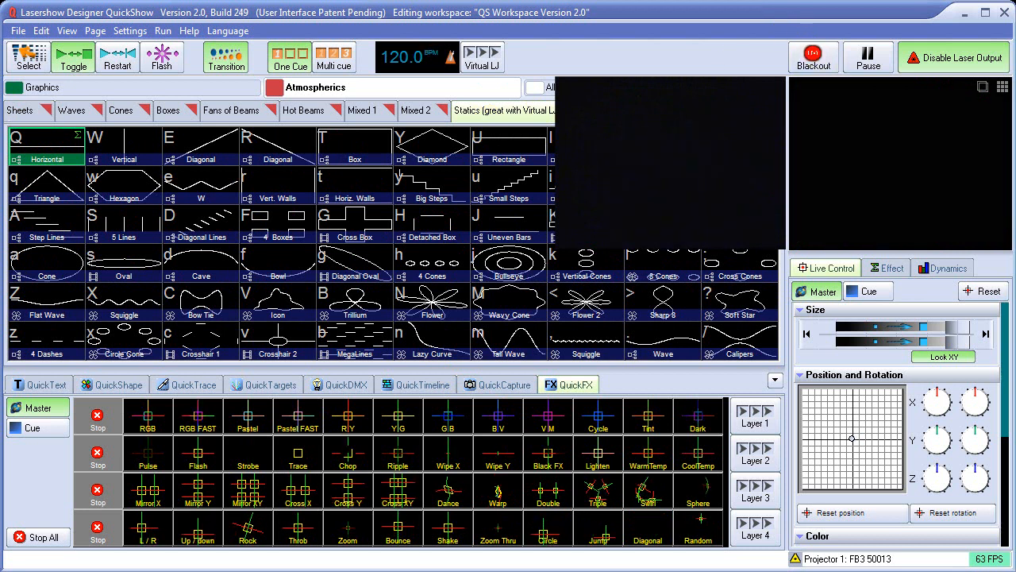
- Preview a range of static cues, including Diamond, Box, Diagonal, Vert. Walls, Horiz. Walls, Big Steps, Detached Box, Uneven Bars, Vertical Cones and Sharp 8
left_click(428, 147)
left_click(355, 147)
left_click(290, 158)
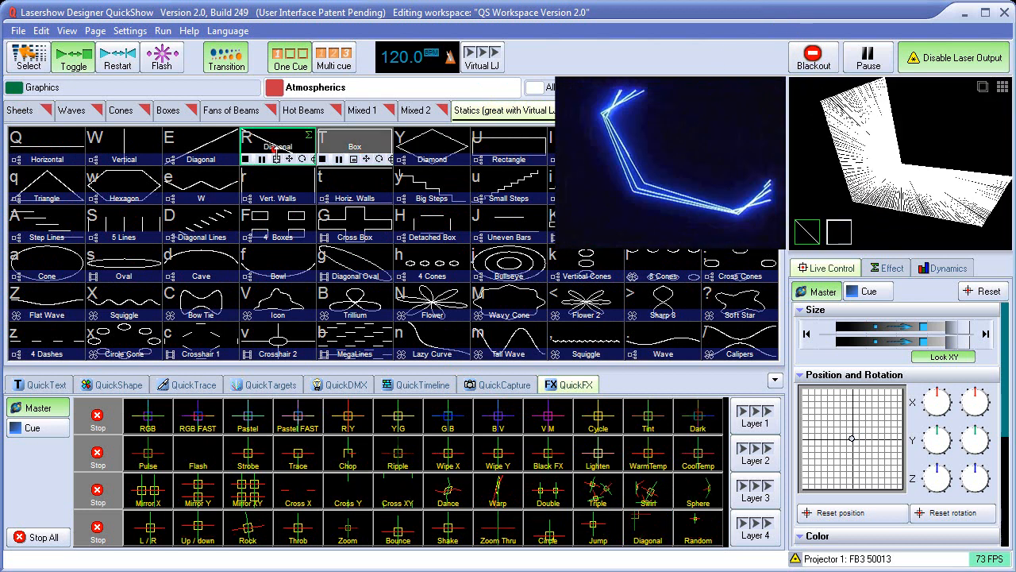
left_click(287, 194)
left_click(345, 196)
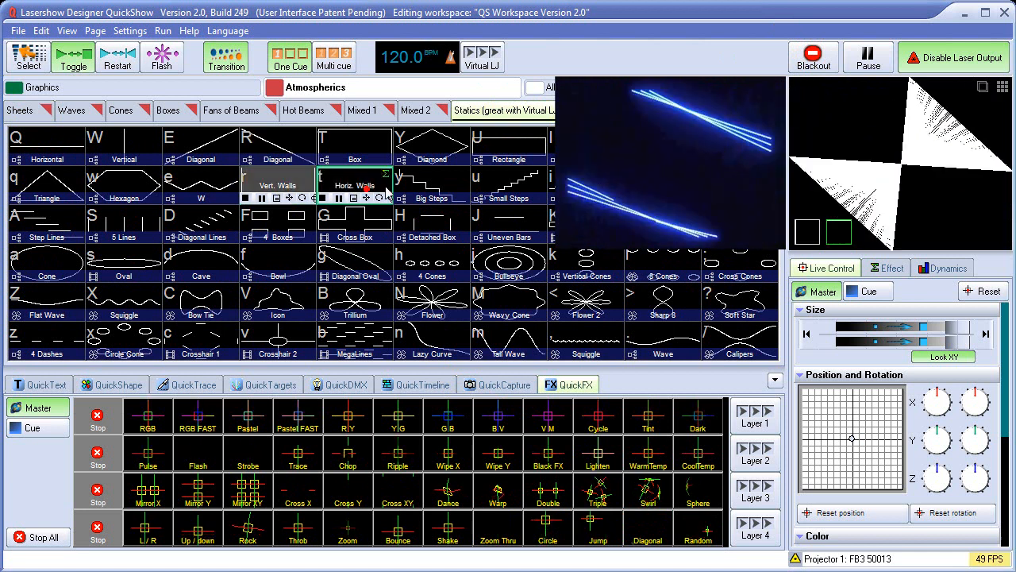
left_click(431, 190)
left_click(442, 230)
left_click(509, 222)
left_click(588, 227)
left_click(588, 270)
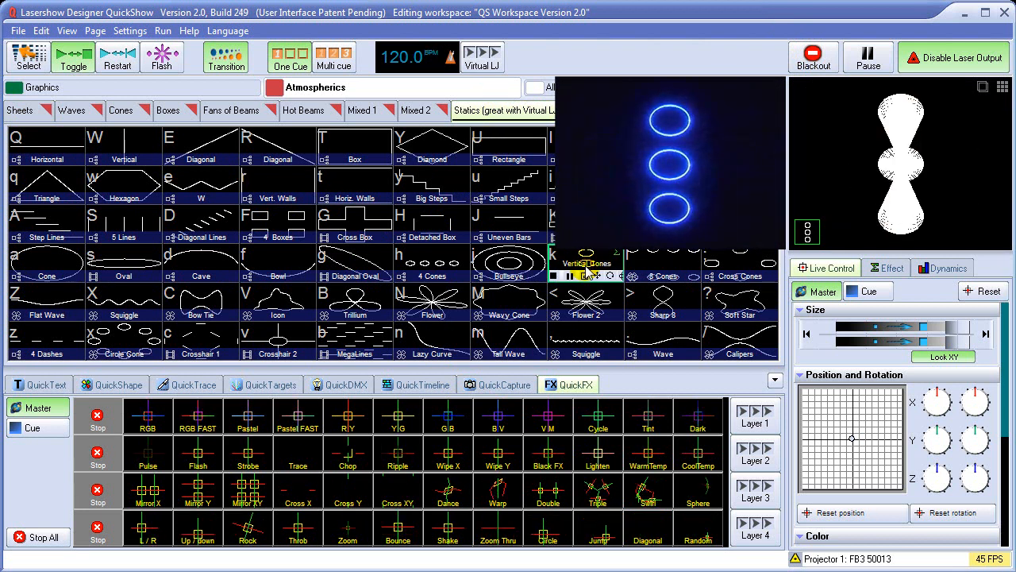
left_click(679, 304)
- Play the Diamond cue and layer the B V, Chop, Swirl and Bounce effects on it
left_click(358, 149)
left_click(432, 151)
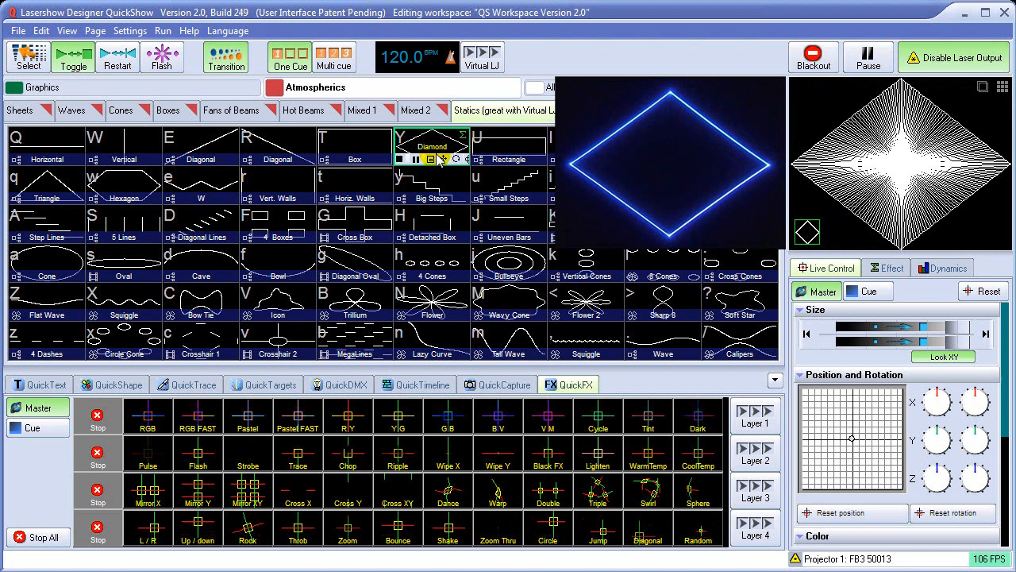
left_click(500, 417)
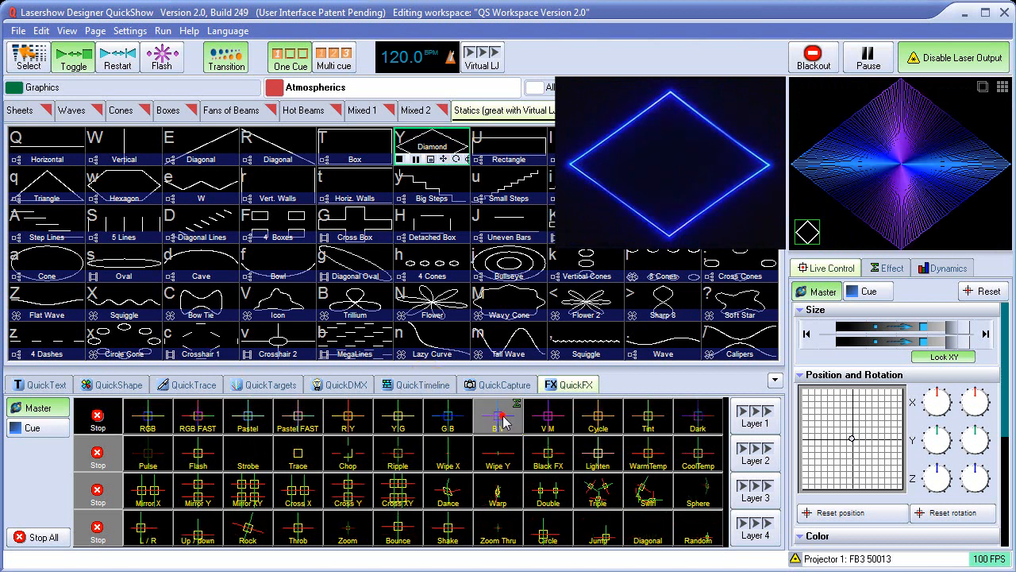
left_click(348, 454)
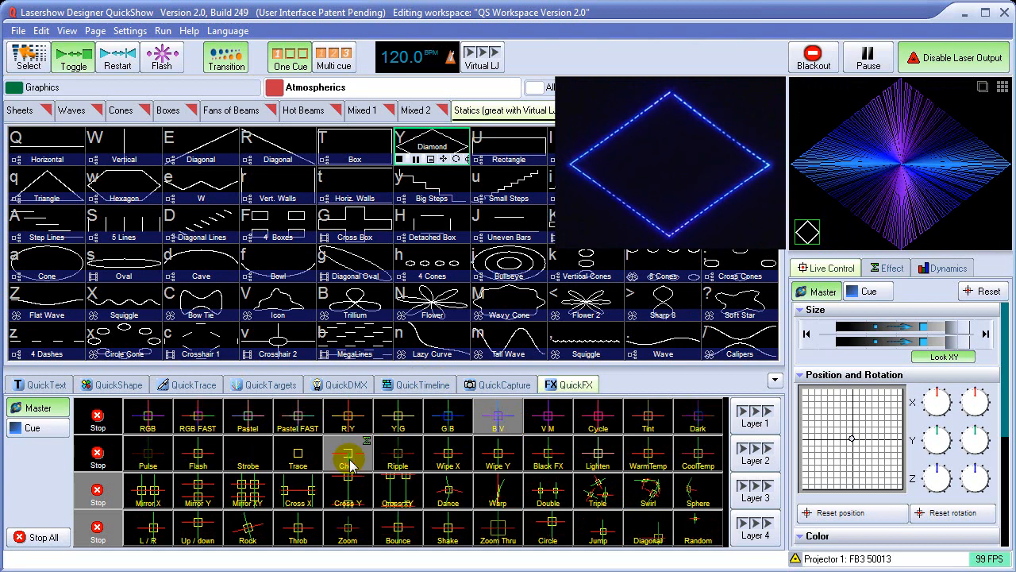
left_click(643, 494)
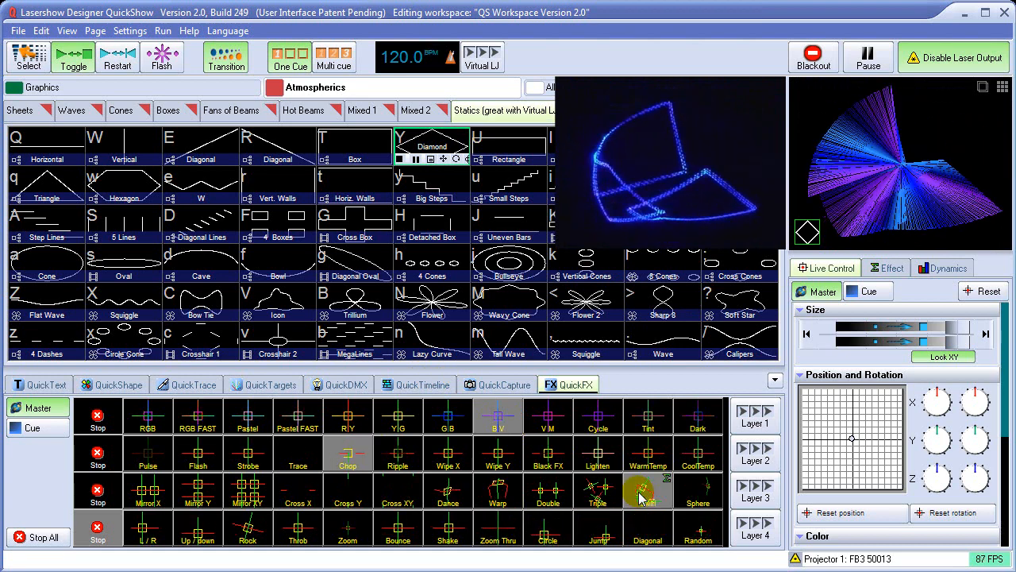
left_click(396, 532)
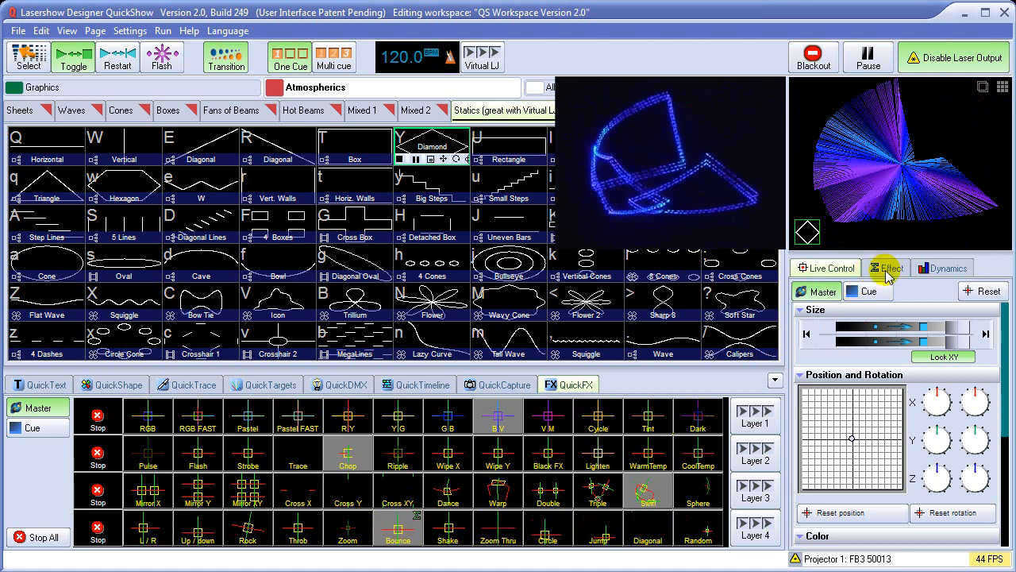
- Black out the output, show the effect editor and bring up the definitions of the R Y, Y G and Wipe X effects
left_click(813, 57)
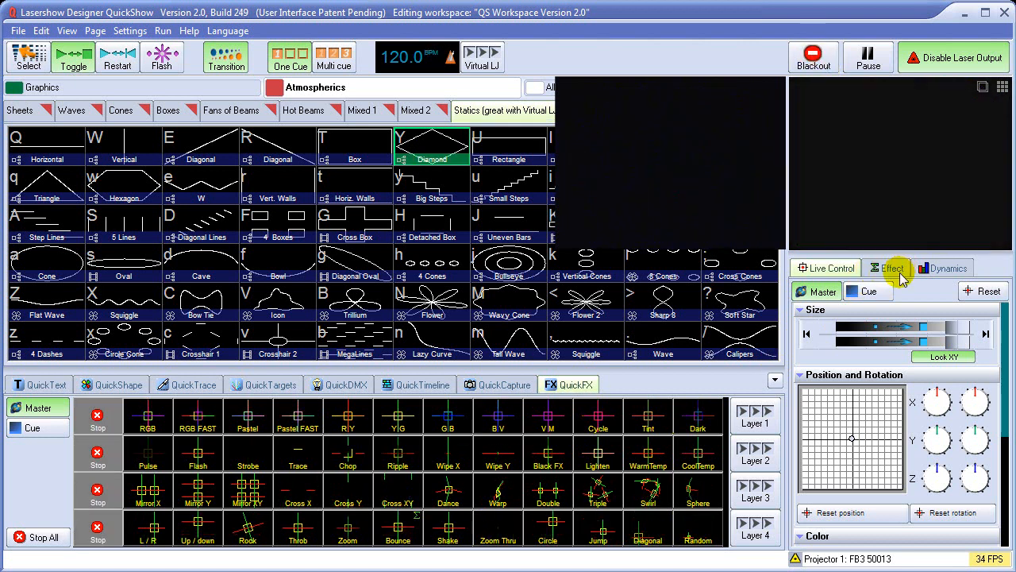
left_click(892, 268)
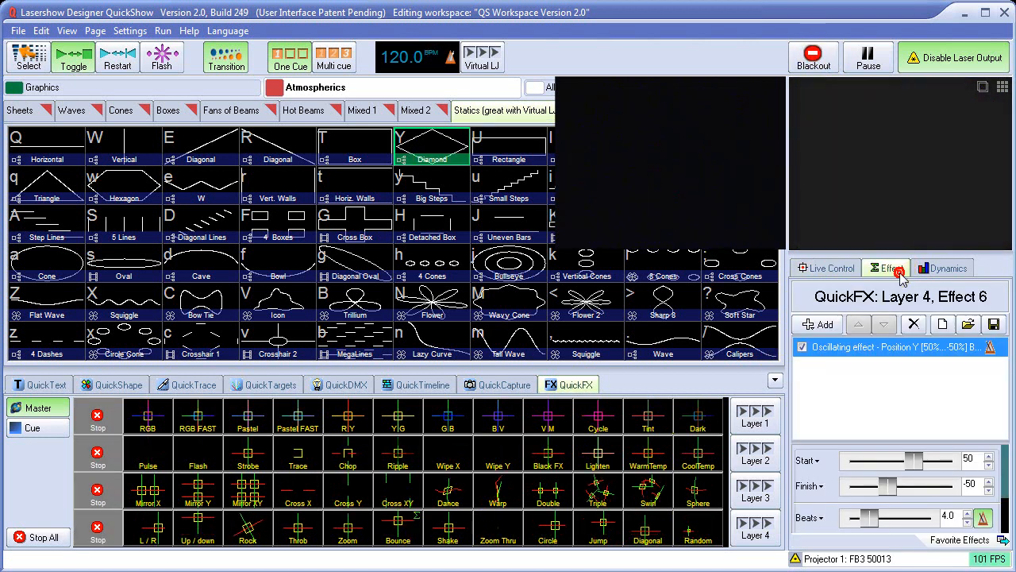
left_click(348, 417)
left_click(412, 427)
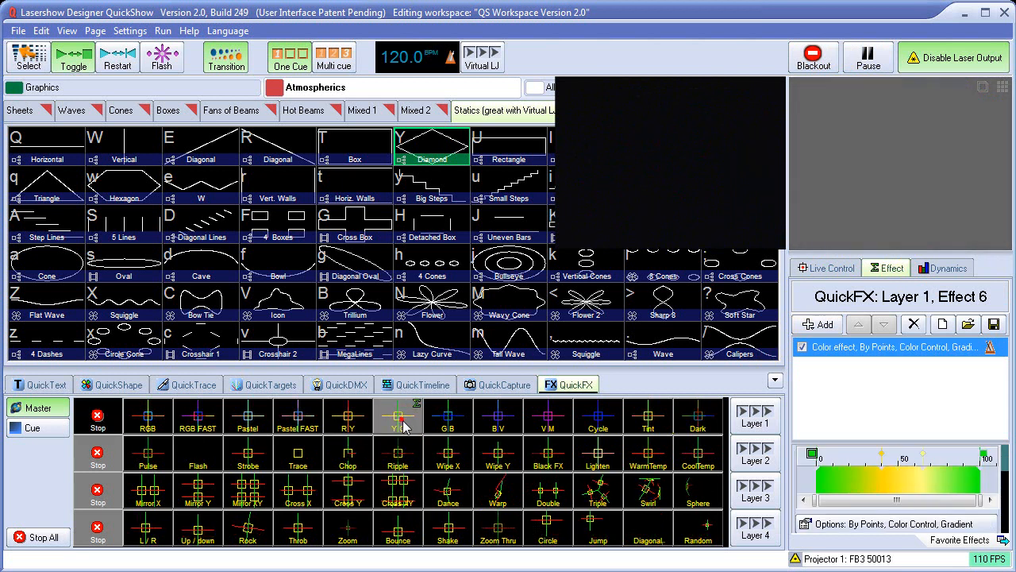
left_click(449, 460)
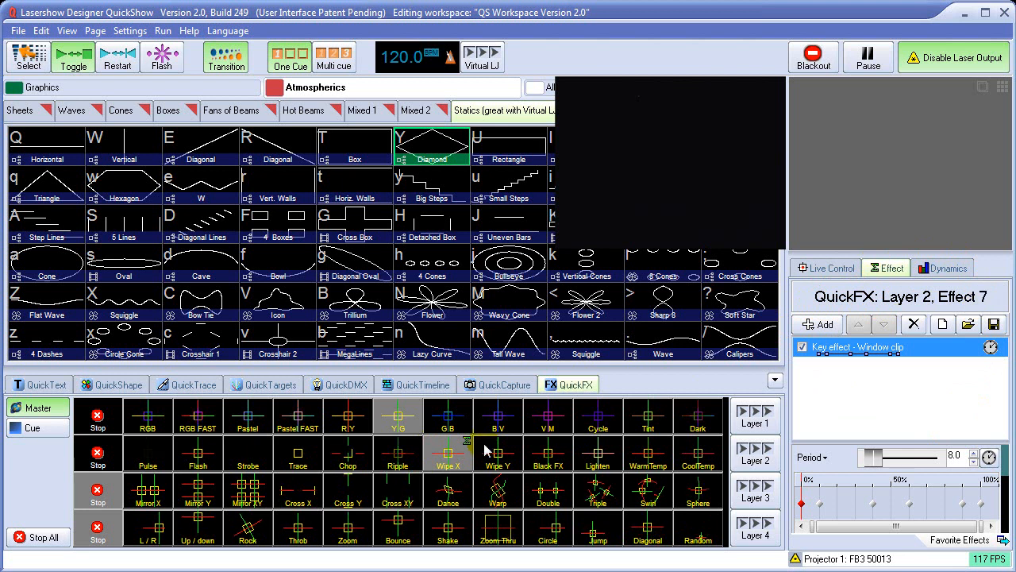
- Bring up the definitions of the Wipe Y, Black FX, Double, Warp and Dance effects in the effect editor
left_click(508, 468)
left_click(547, 459)
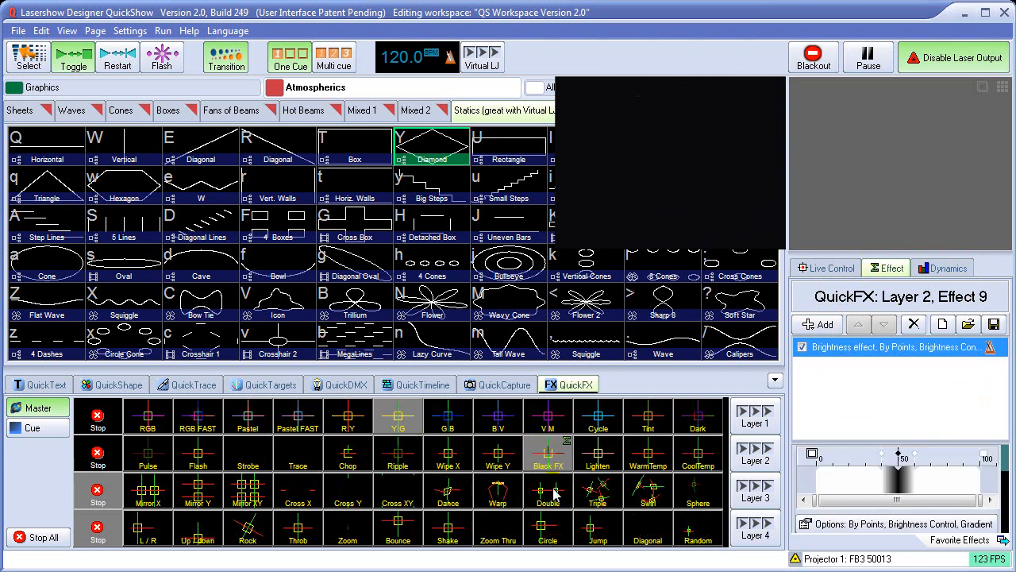
left_click(552, 493)
left_click(493, 490)
left_click(447, 492)
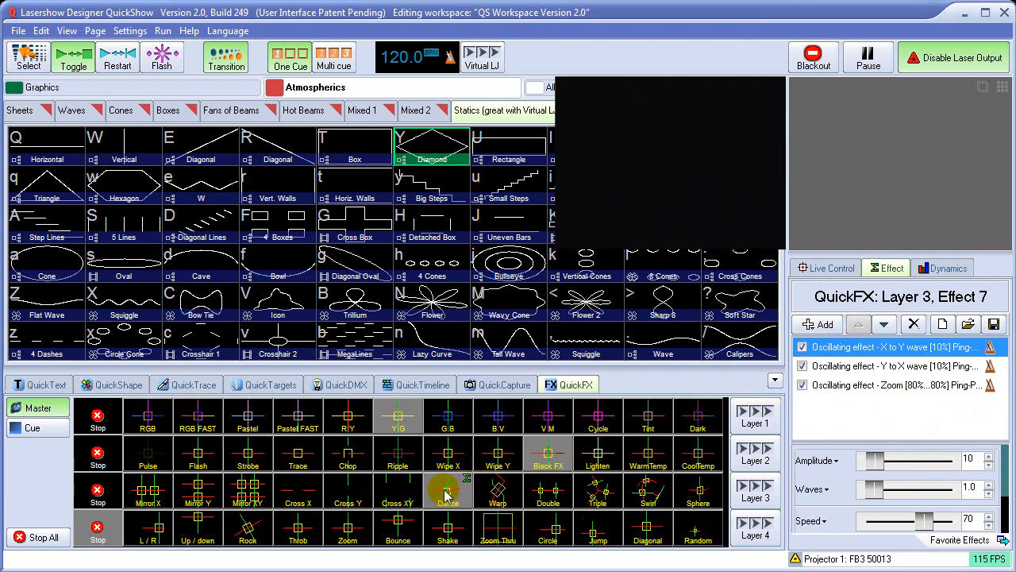
- Stop the effects on layers 1, 2 and 3 and play the Diamond cue without effects
left_click(97, 417)
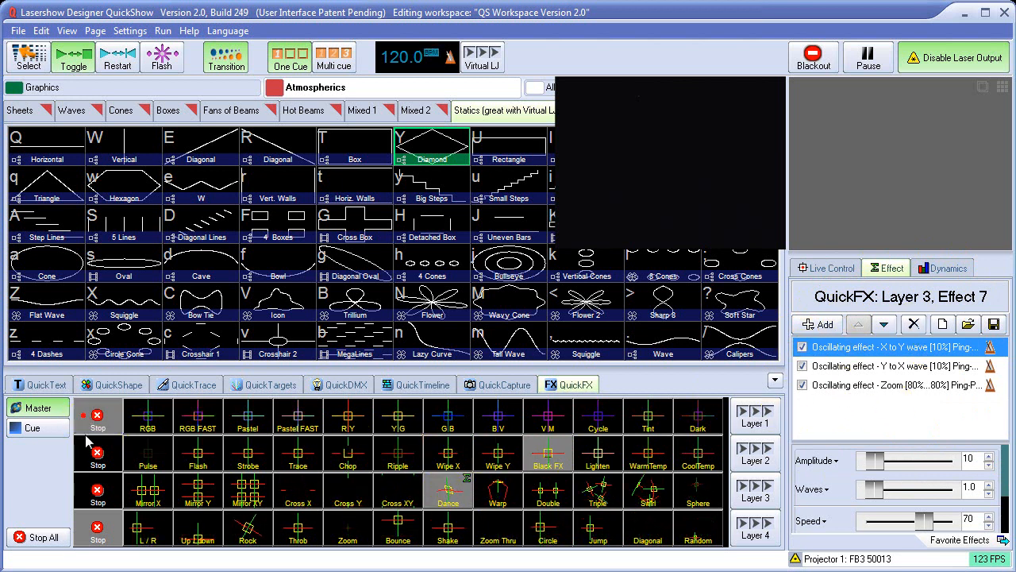
left_click(96, 454)
left_click(97, 492)
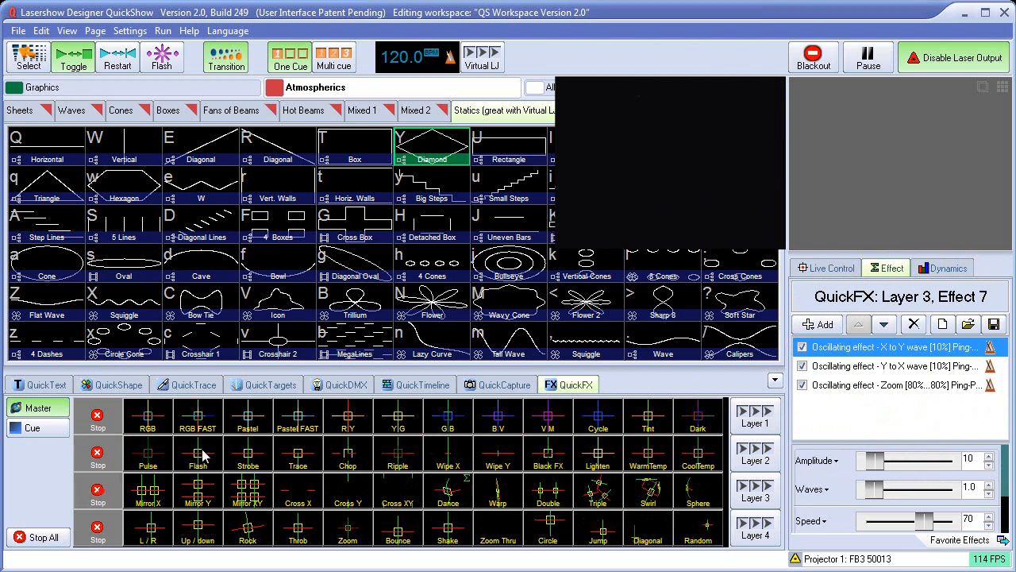
left_click(433, 155)
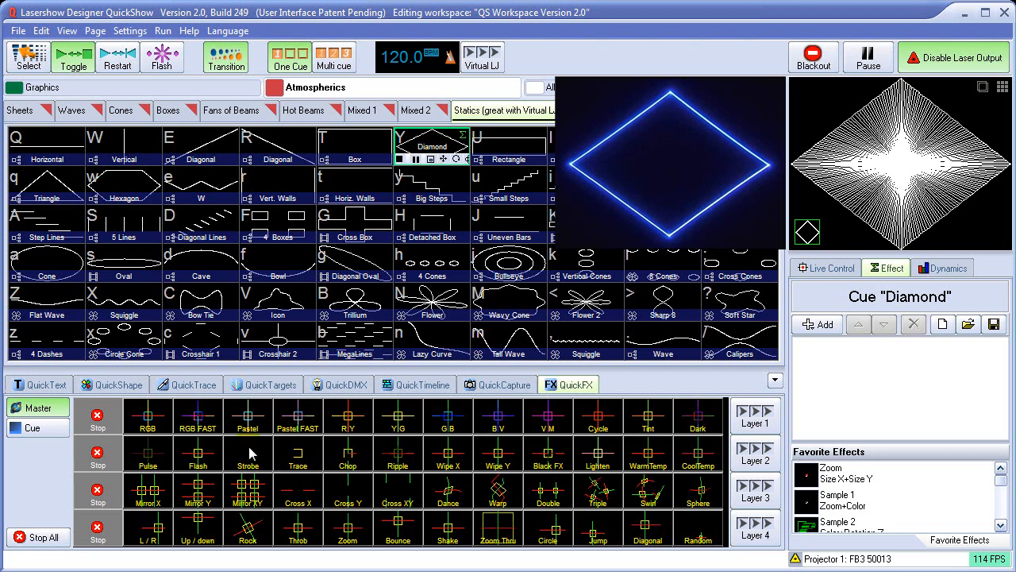
- Apply the Flash effect to the Diamond cue and set the effect's speed to 100
left_click(199, 457)
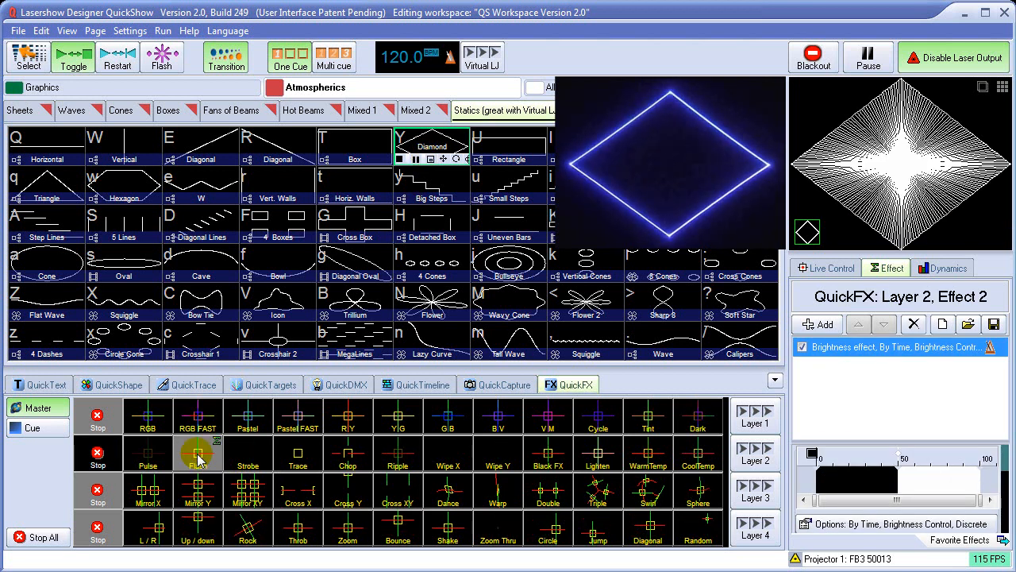
left_click_drag(1005, 454, 1006, 494)
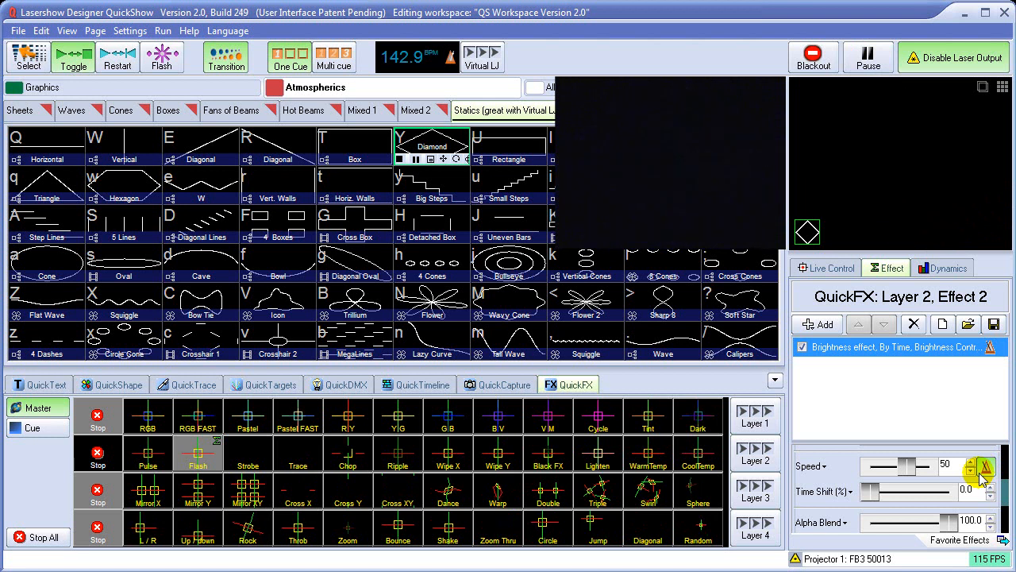
left_click(809, 466)
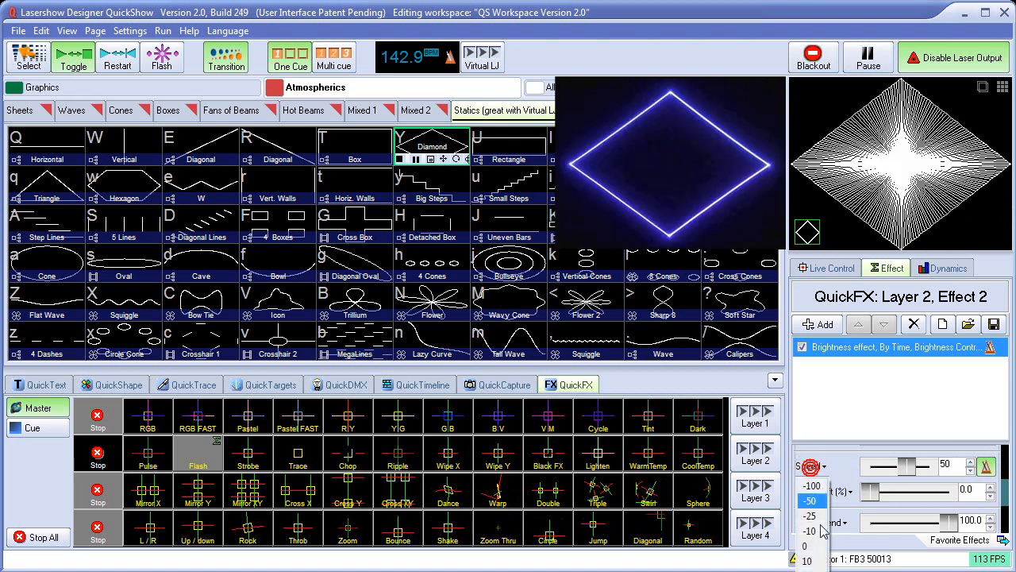
left_click(828, 468)
mouse_move(908, 468)
left_mouse_down()
mouse_move(929, 470)
mouse_move(917, 476)
left_mouse_up()
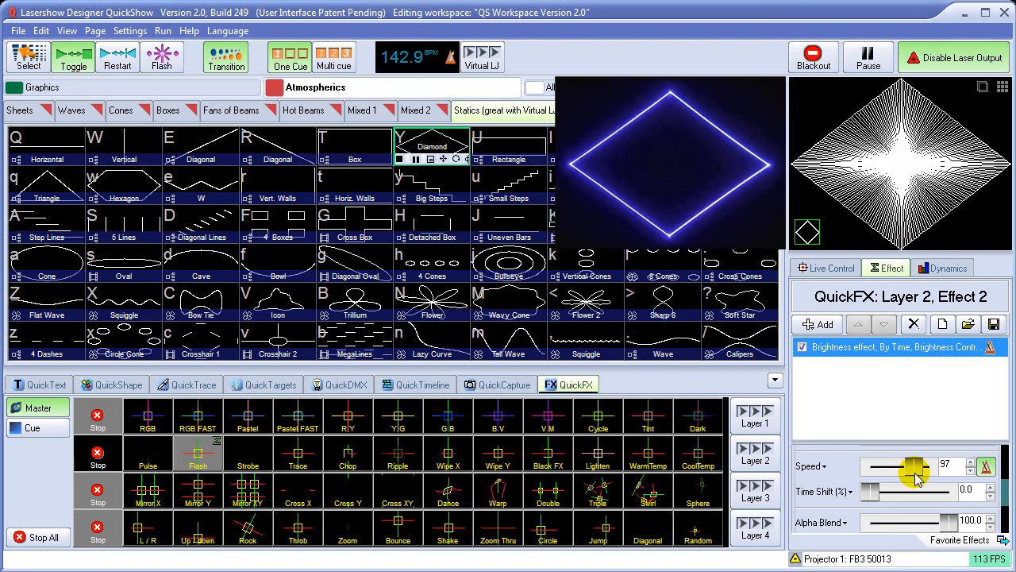
double_click(950, 463)
type("100")
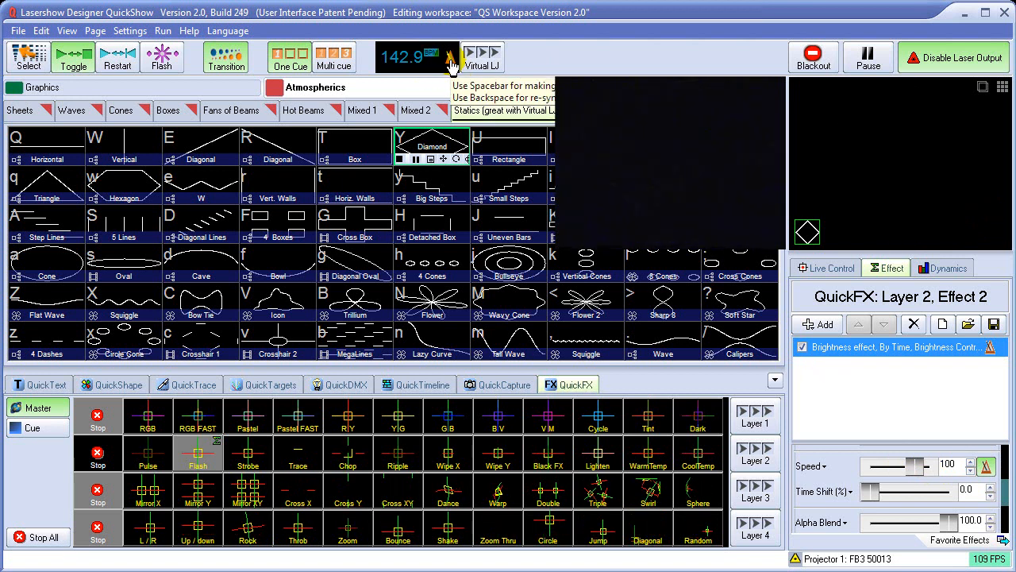
- Set the beat tempo to 94.8 BPM and turn off the Flash effect
left_click(450, 65)
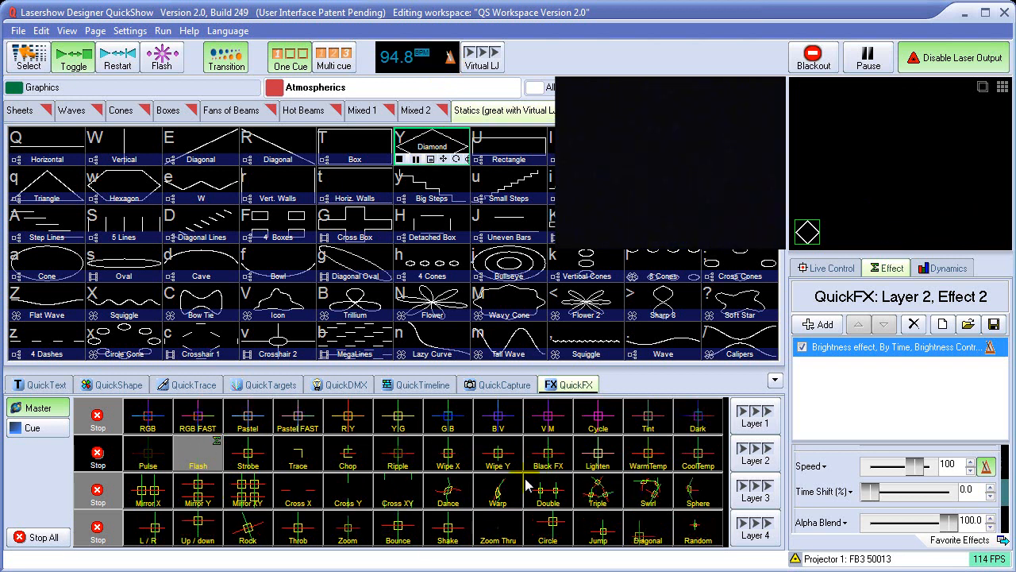
left_click(194, 458)
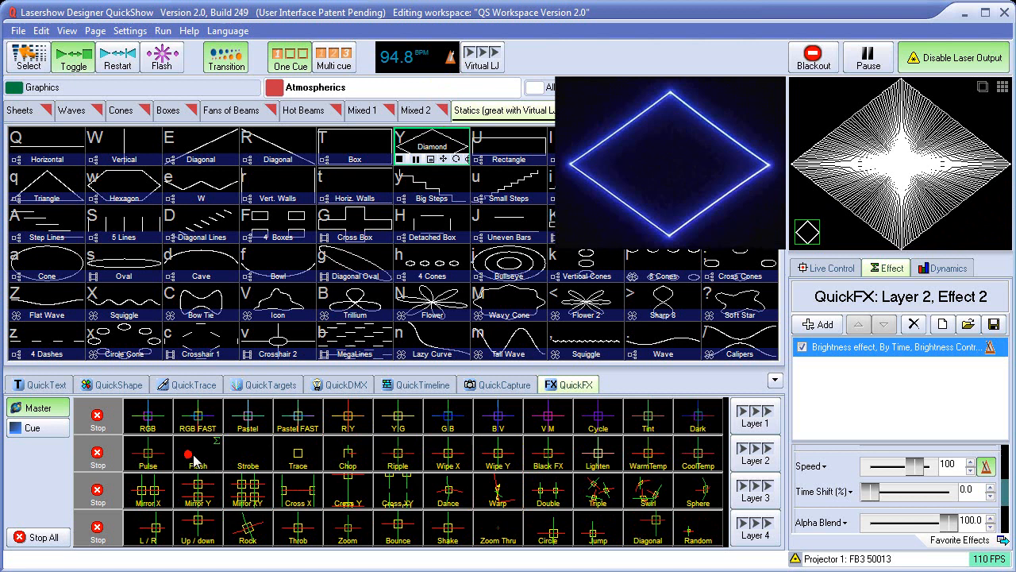
- Apply the Up / down effect to the Diamond cue and set its Beats value to 2.0
left_click(199, 531)
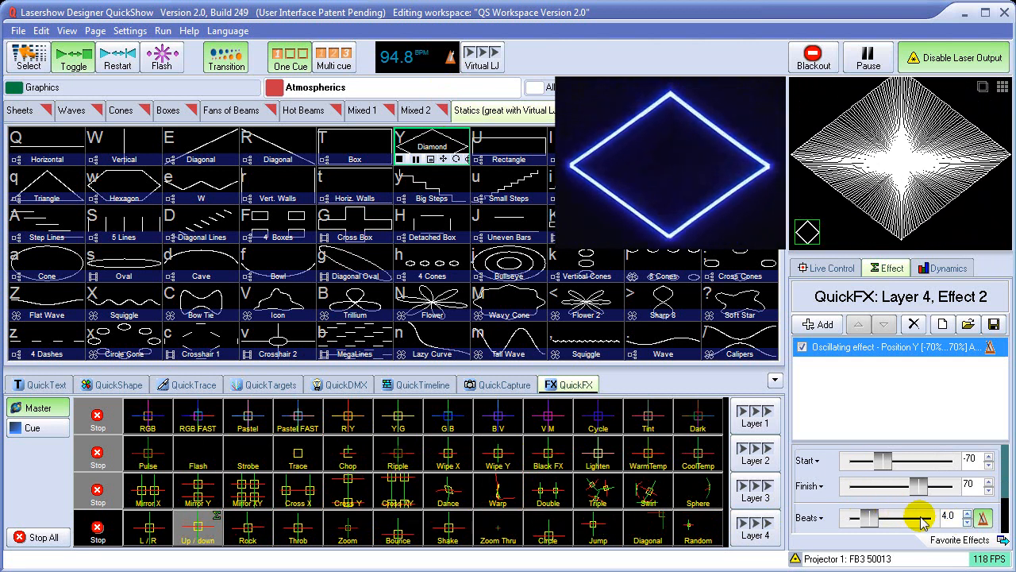
left_click(953, 517)
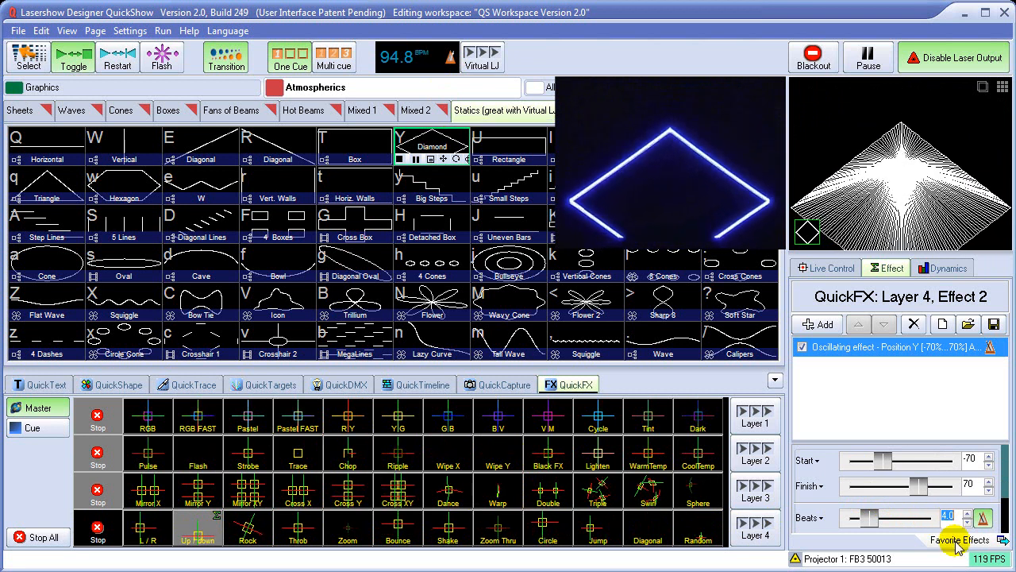
type("2.0")
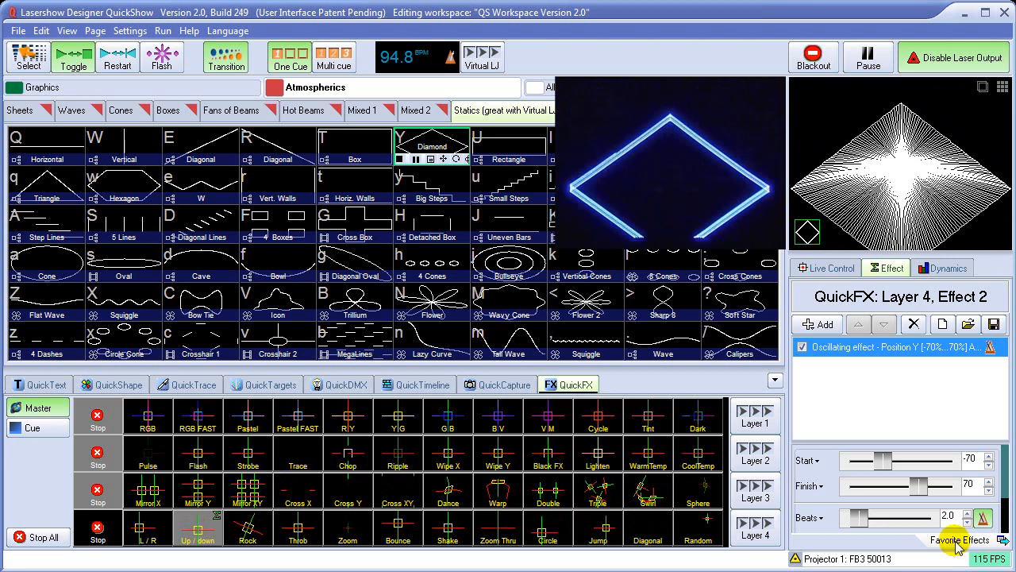
- Change the motion option of the Up / down oscillating effect to Bounce
left_click_drag(1003, 460, 1005, 508)
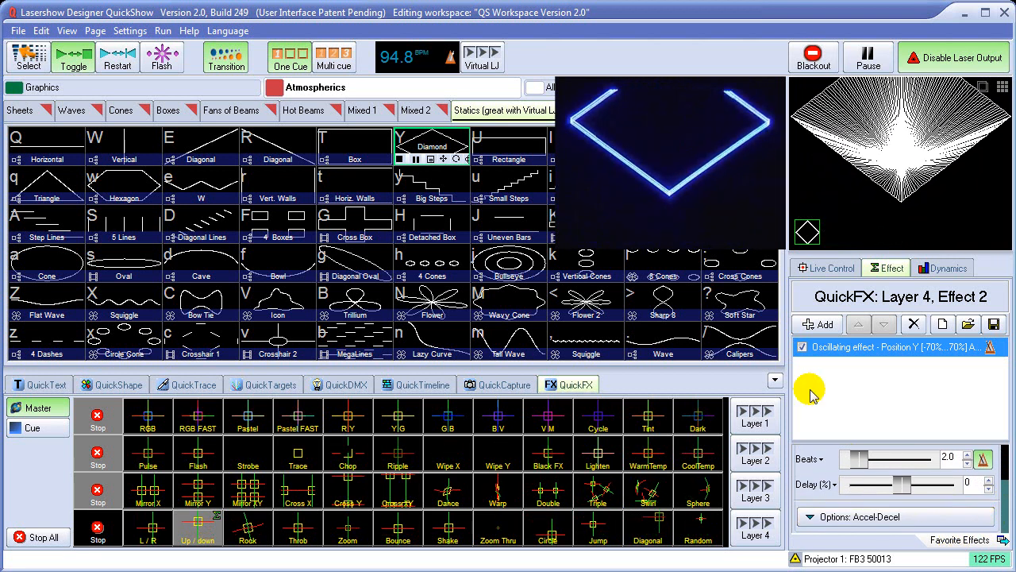
left_click(888, 518)
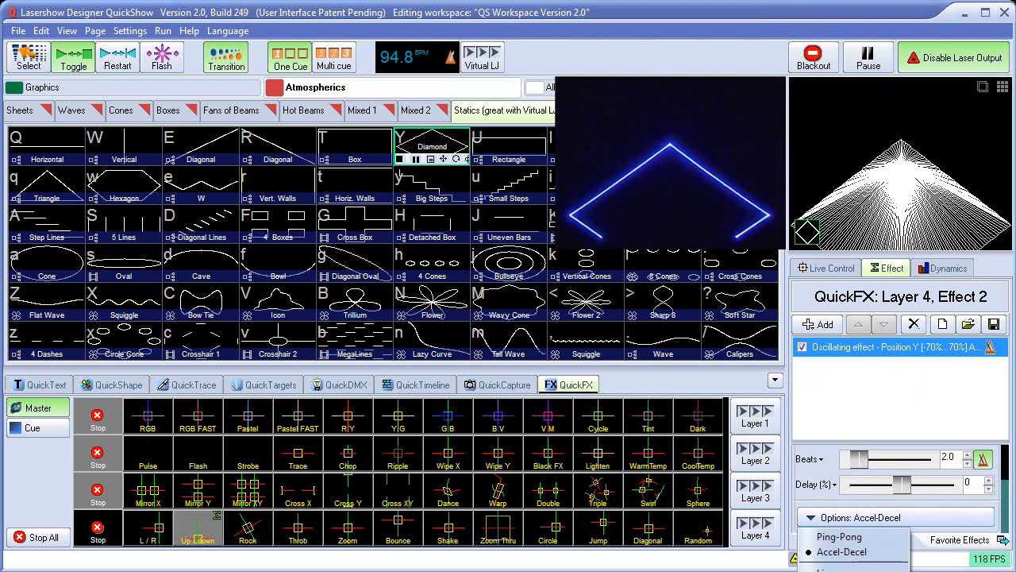
left_click(1004, 499)
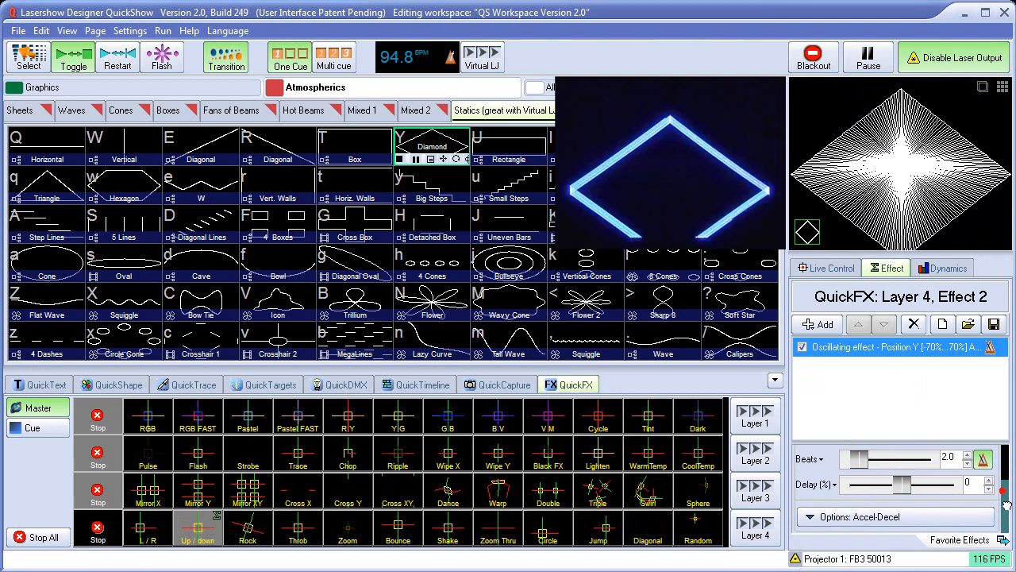
left_click(920, 516)
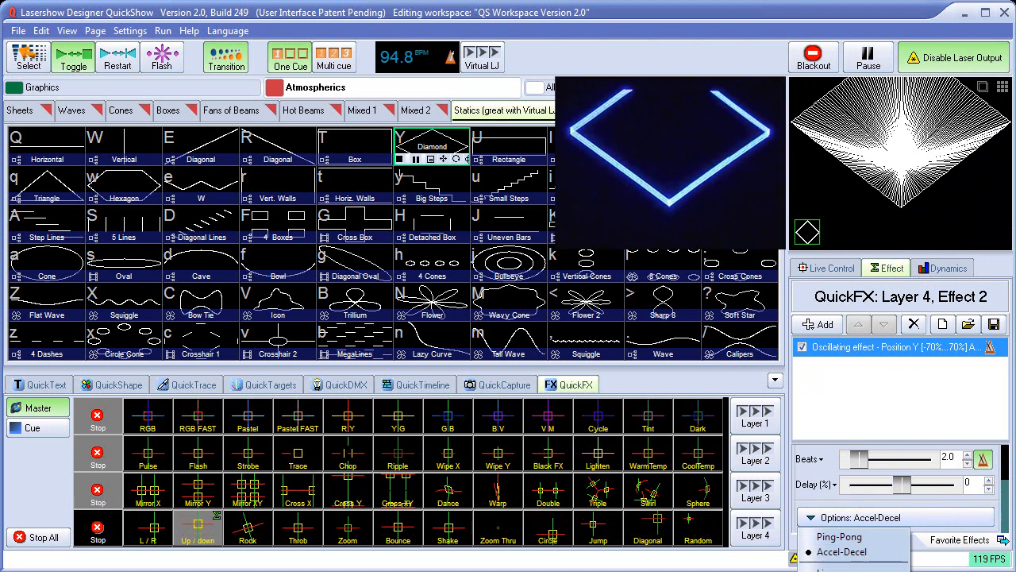
left_click(865, 570)
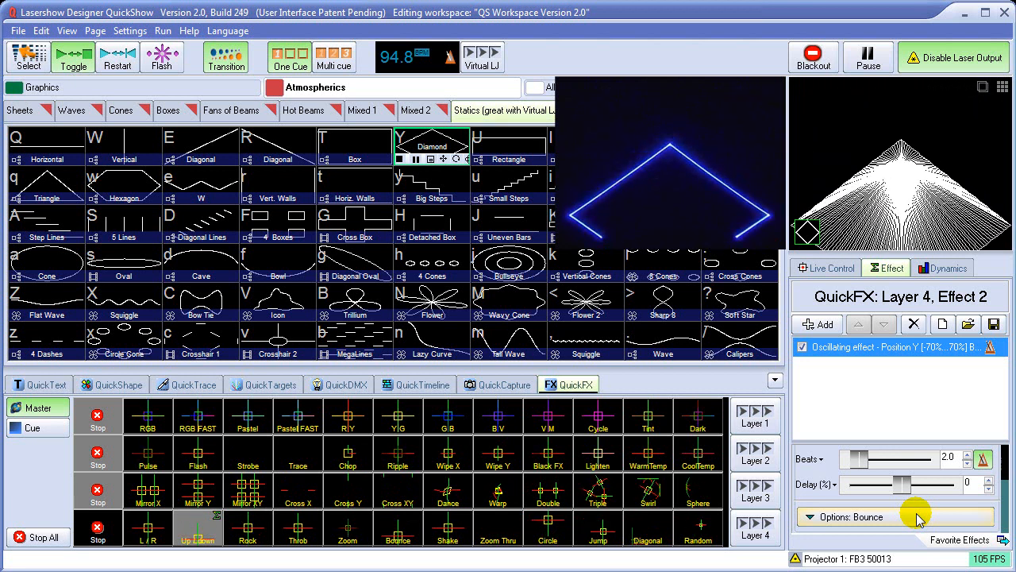
- Set the Beats value of the Up / down effect to 1.0
left_click_drag(1004, 512, 997, 495)
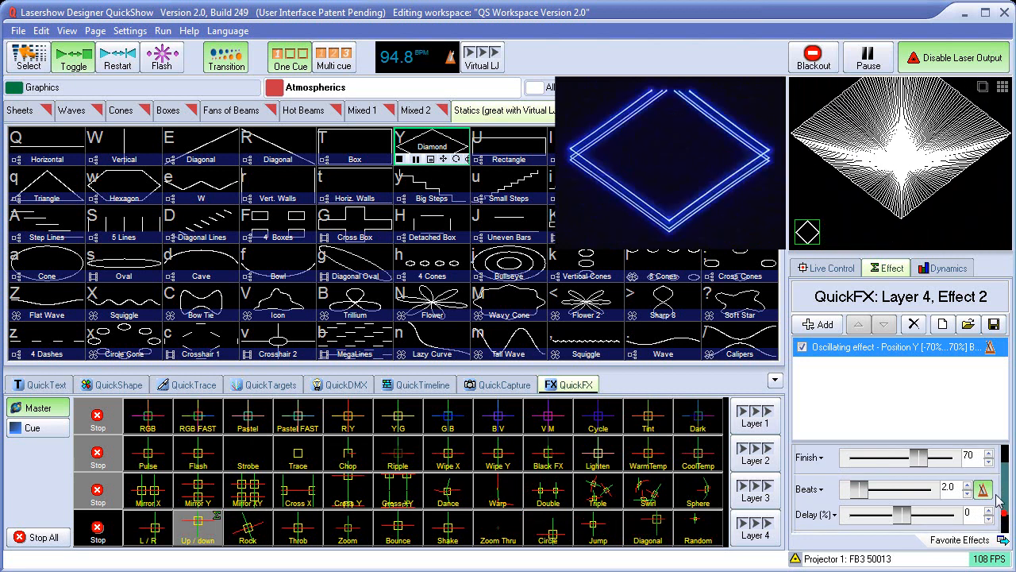
double_click(947, 487)
type("1")
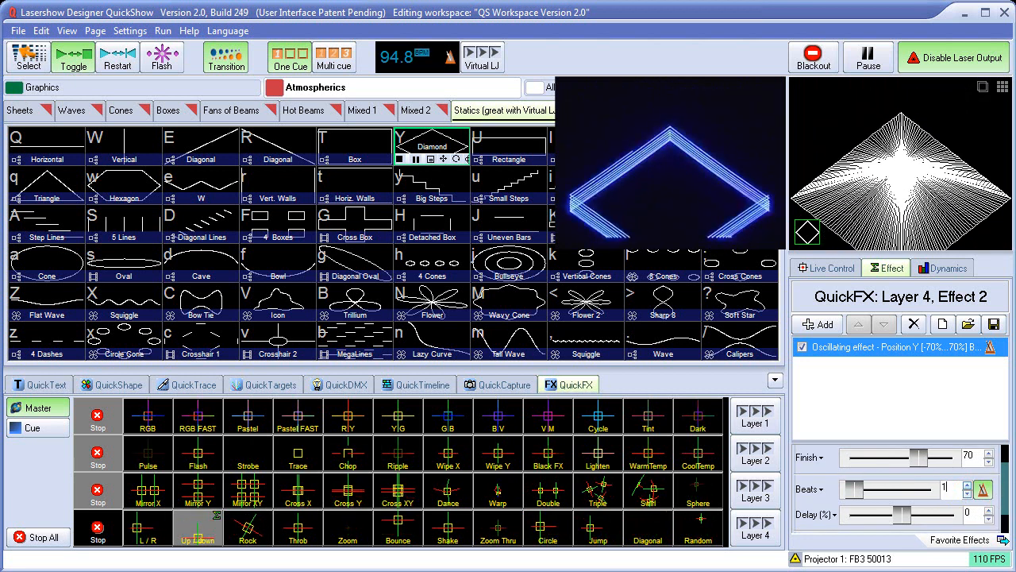
left_click(953, 494)
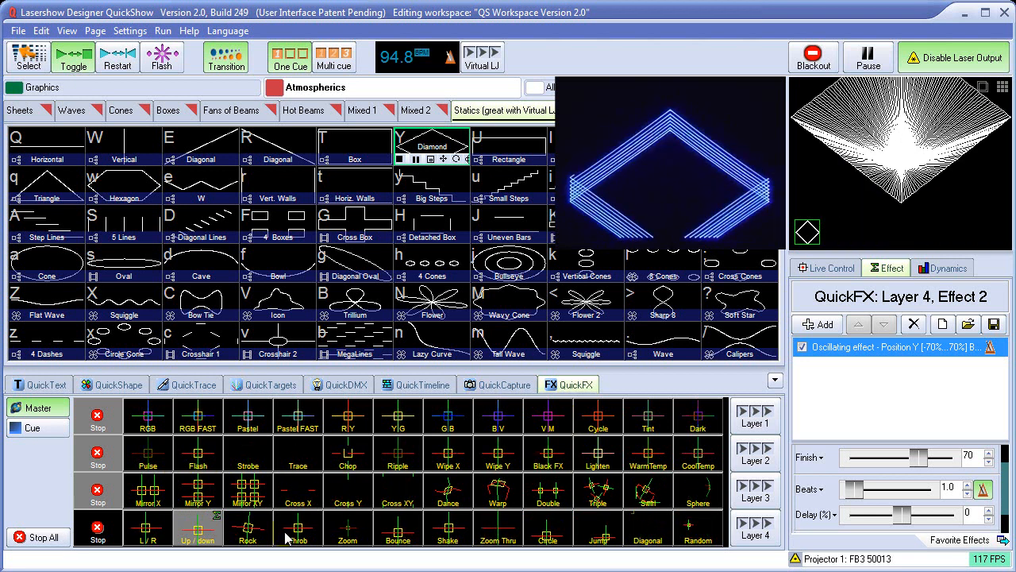
- Layer the Mirror Y and Flash effects over Up / down on the Diamond cue, and stop effect layers 2, 3 and 4
left_click(198, 493)
left_click(198, 455)
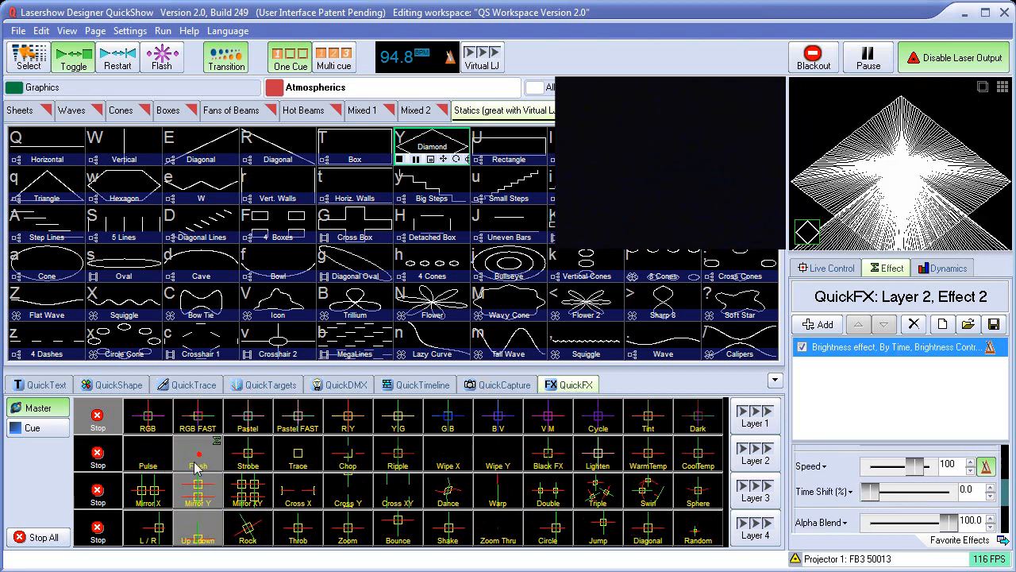
left_click(98, 459)
left_click(98, 494)
left_click(97, 529)
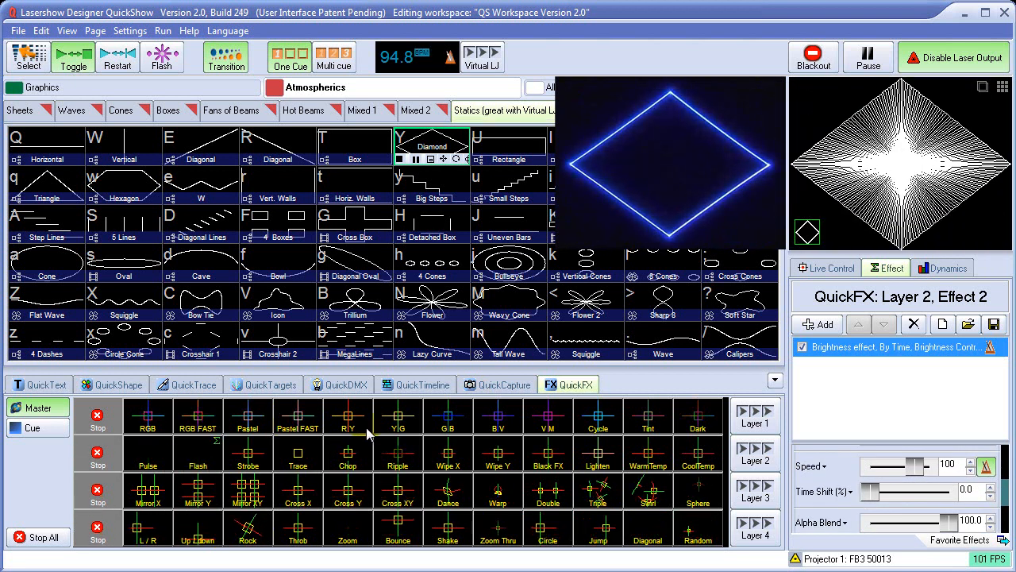
- Apply the B V and Rock effects to the Diamond cue, and replace Rock with Up / down
left_click(500, 421)
left_click(254, 525)
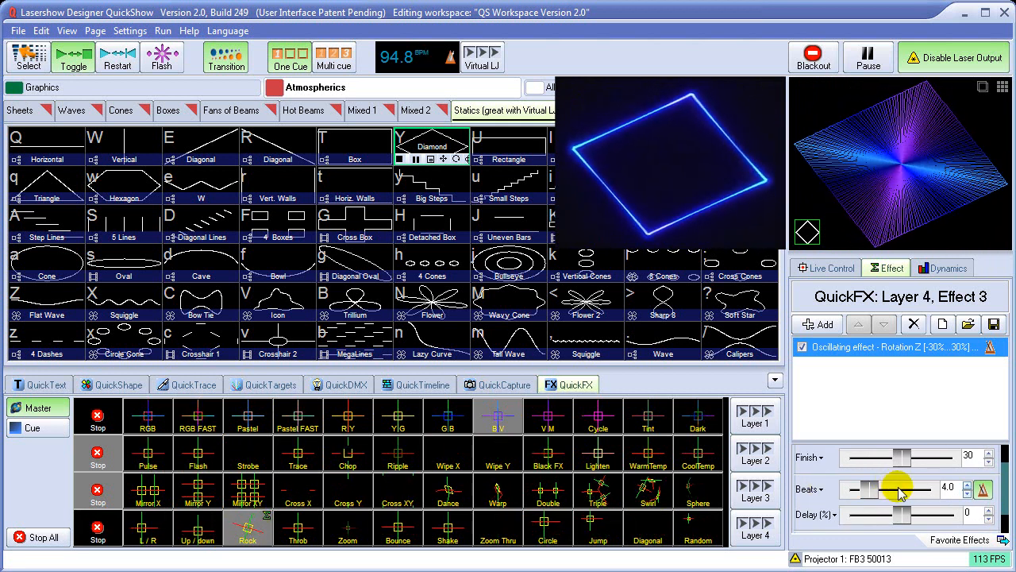
left_click(200, 530)
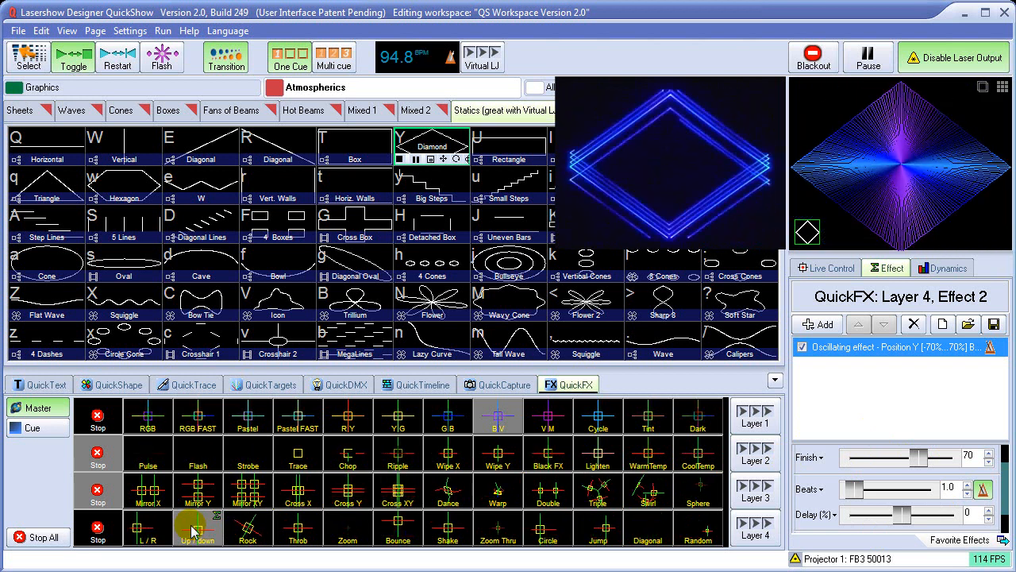
- Widen the Up / down effect's Position Y oscillation to a start of -200 and a finish of 200
left_click(1005, 487)
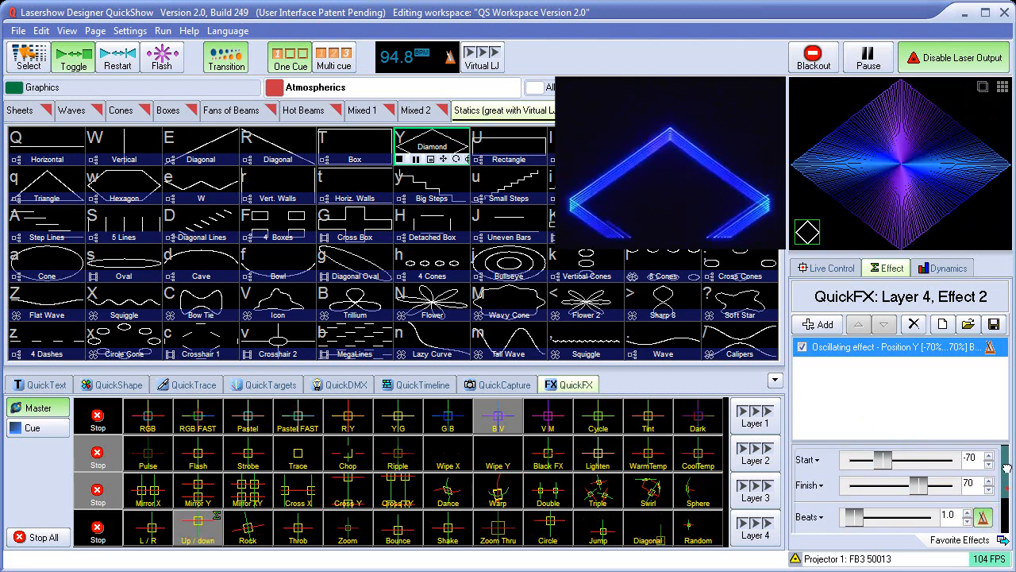
left_click_drag(921, 484, 952, 482)
left_click_drag(882, 460, 846, 465)
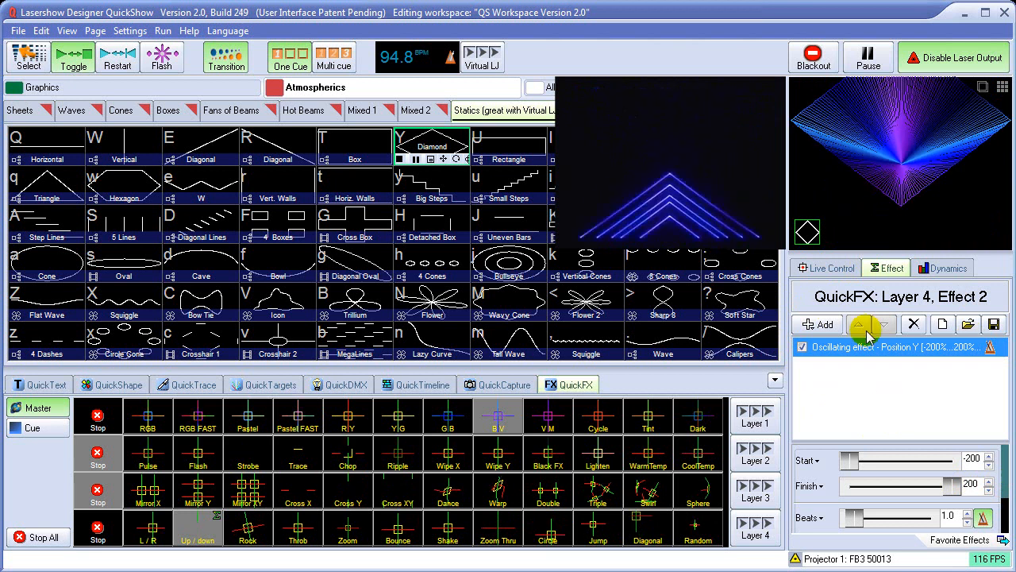
- Add a Position X oscillating effect to Up / down, with a start of -181 and a finish of 200
left_click(822, 329)
mouse_move(834, 345)
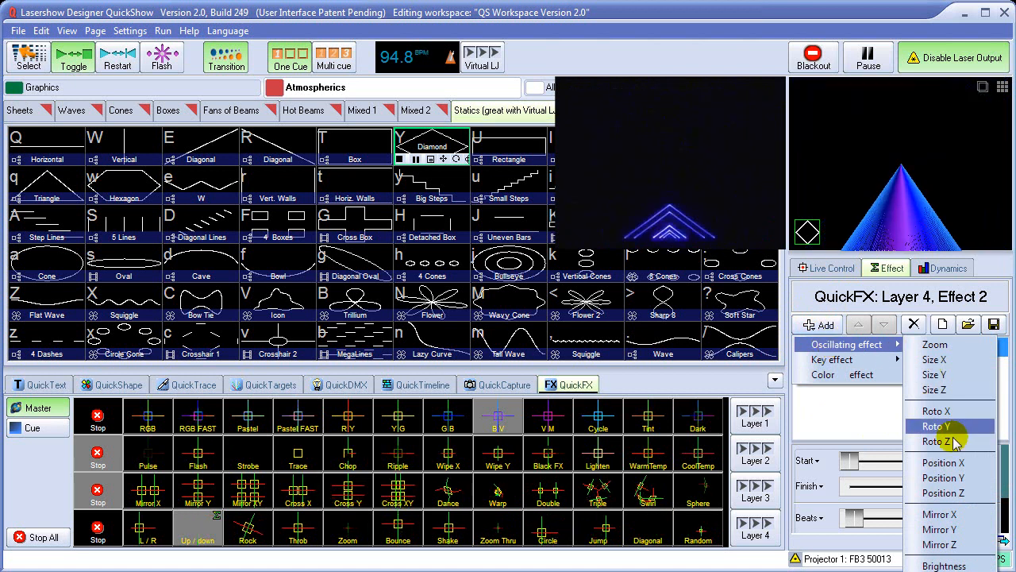
left_click(955, 465)
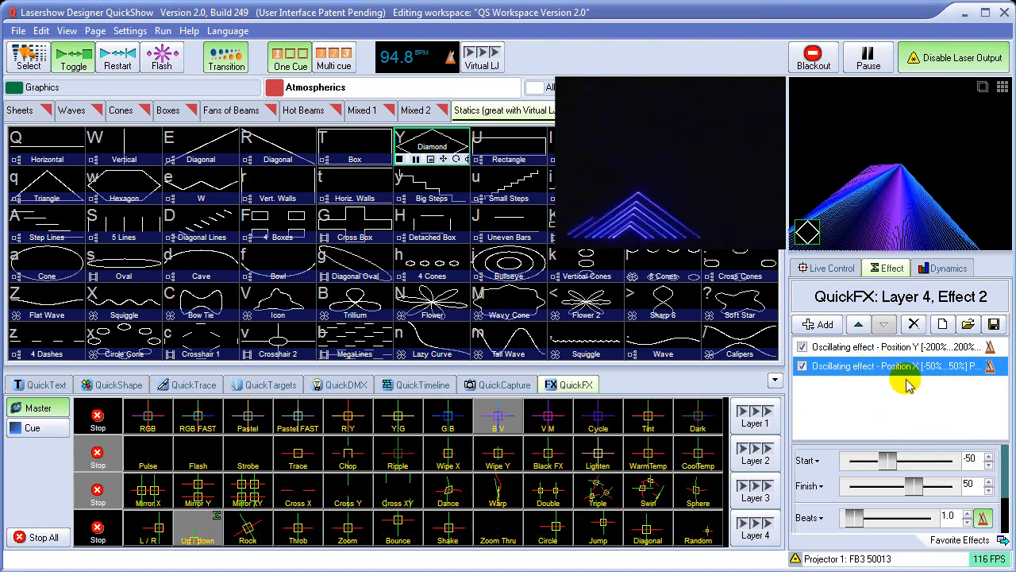
left_click_drag(886, 461, 855, 462)
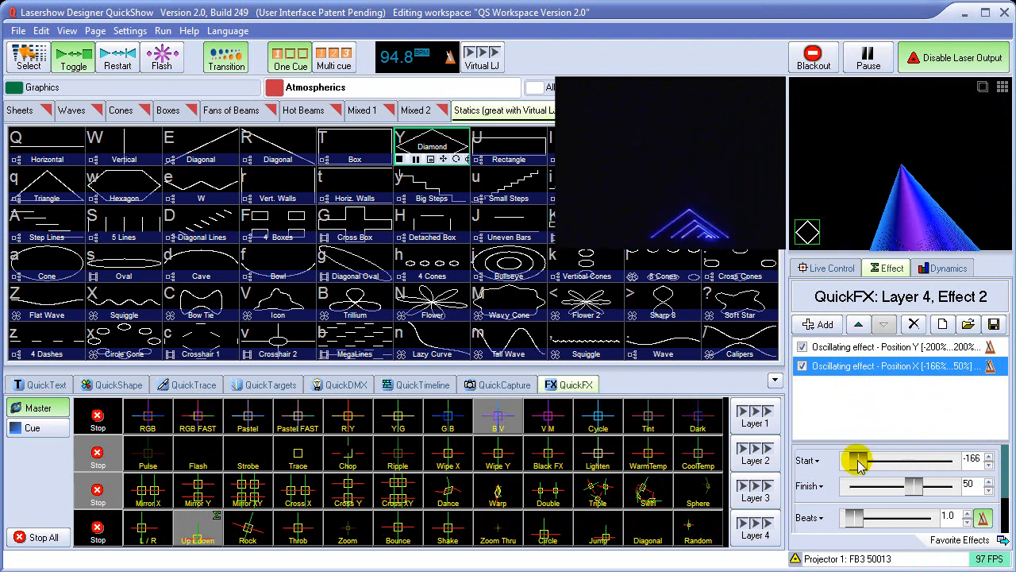
left_click_drag(913, 485, 952, 483)
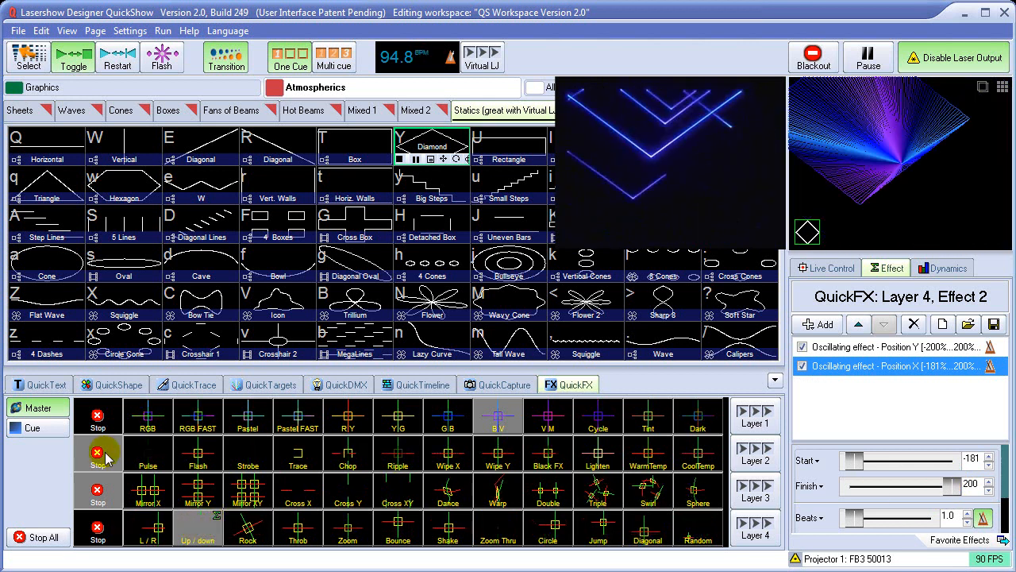
- Stop all running QuickFX effects on every layer at once
left_click(60, 538)
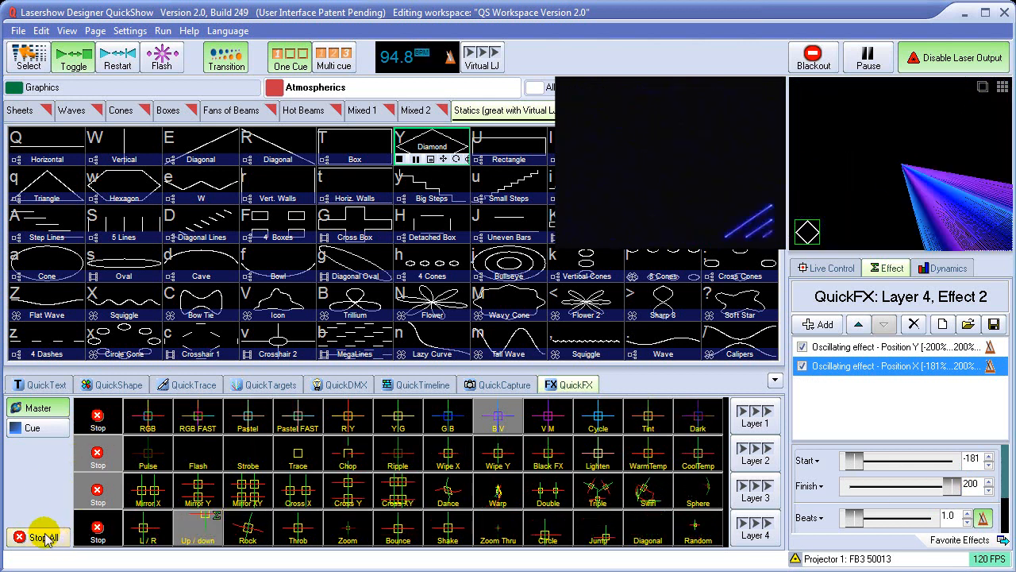
left_click(41, 539)
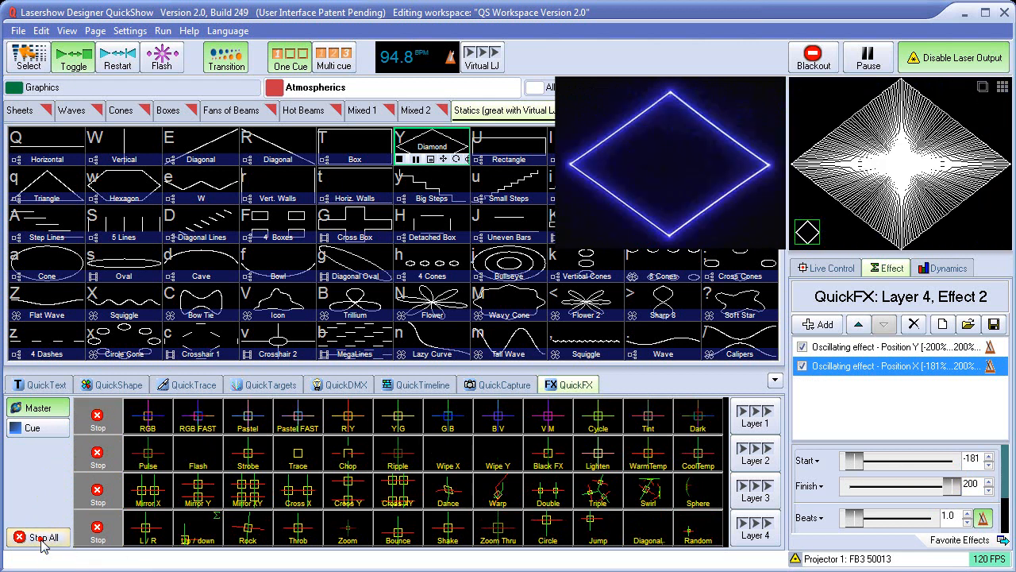
- Start the R Y color effect on the Diamond cue and review the effect file options available for it
left_click(350, 419)
right_click(363, 414)
mouse_move(389, 449)
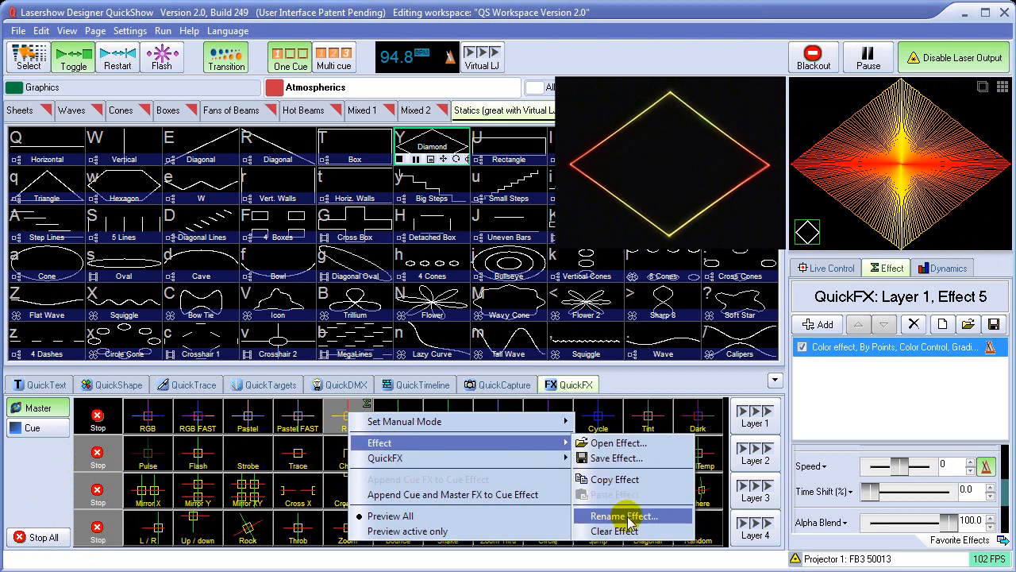
left_click(627, 443)
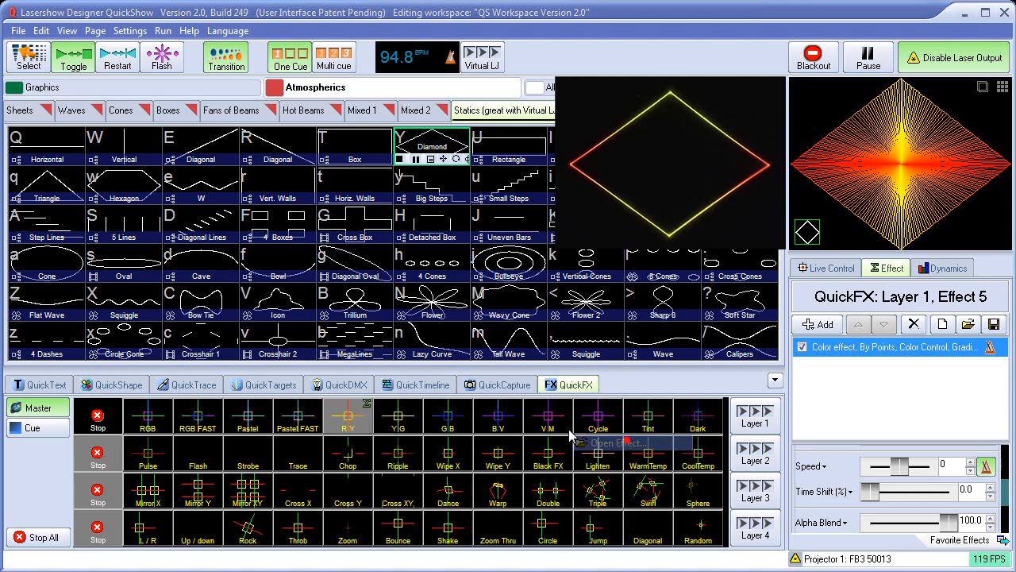
left_click(743, 483)
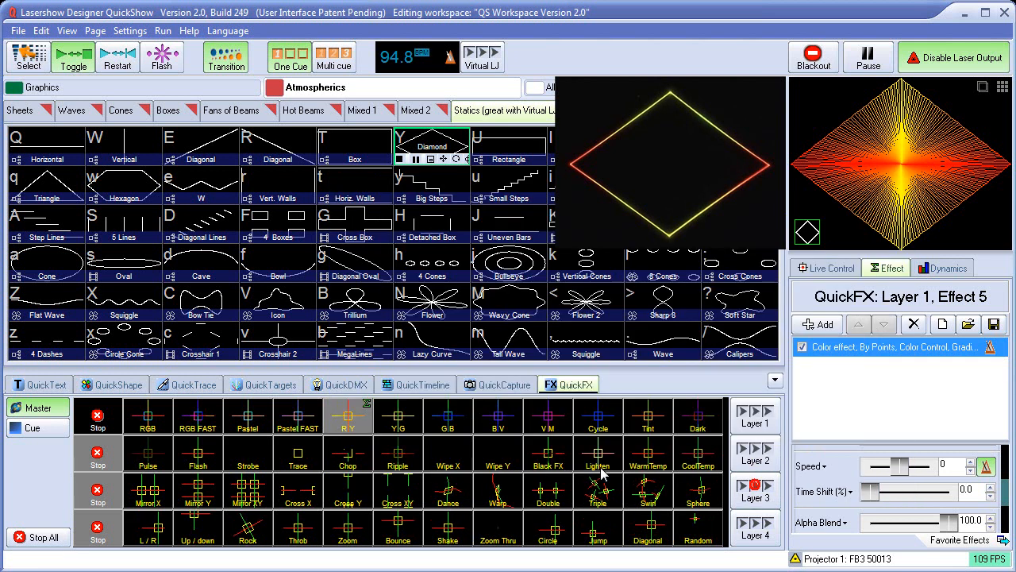
- Set the R Y effect slot in layer 1 to the manual Size mode and trigger it
left_click(353, 419)
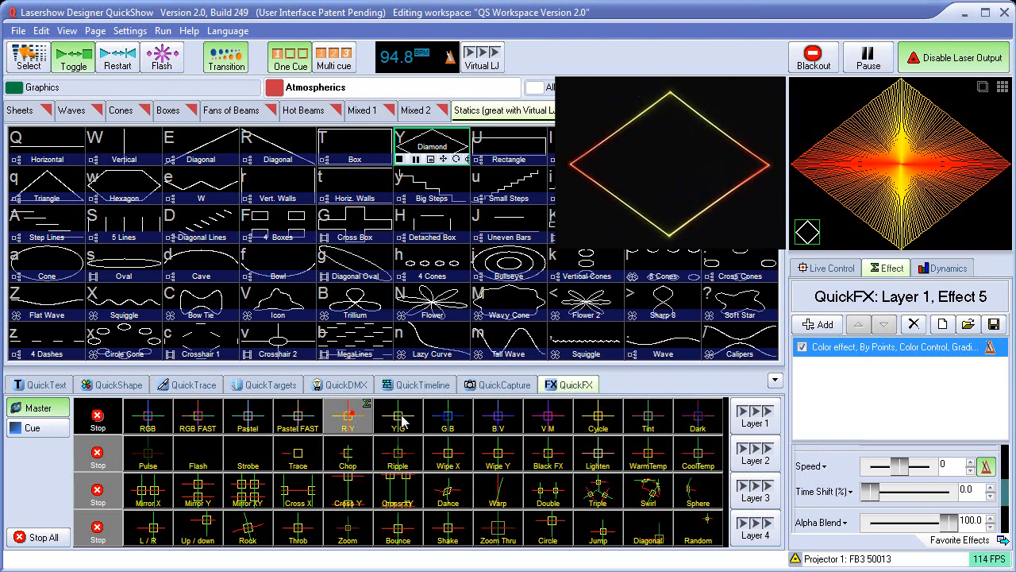
right_click(349, 416)
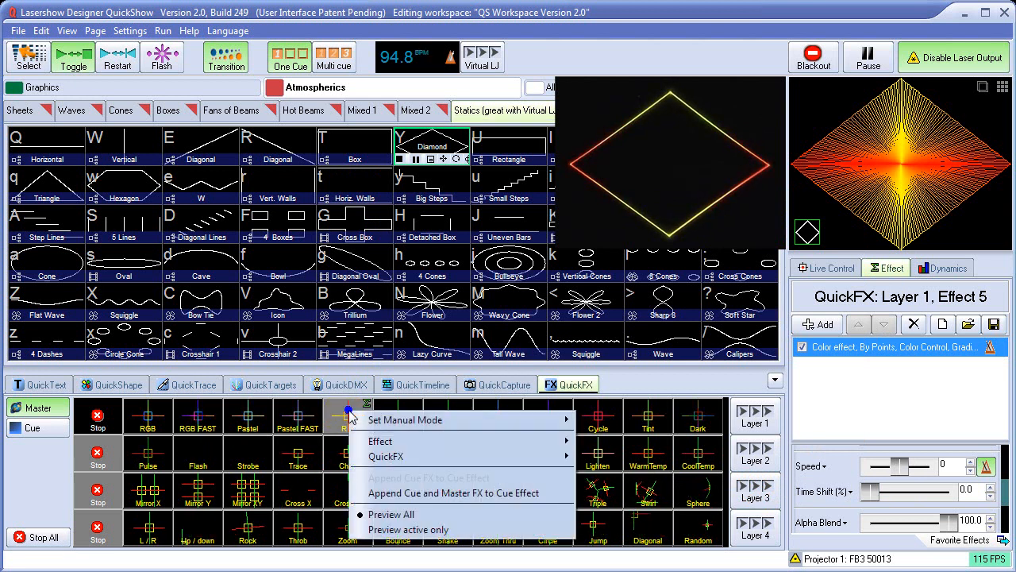
mouse_move(410, 427)
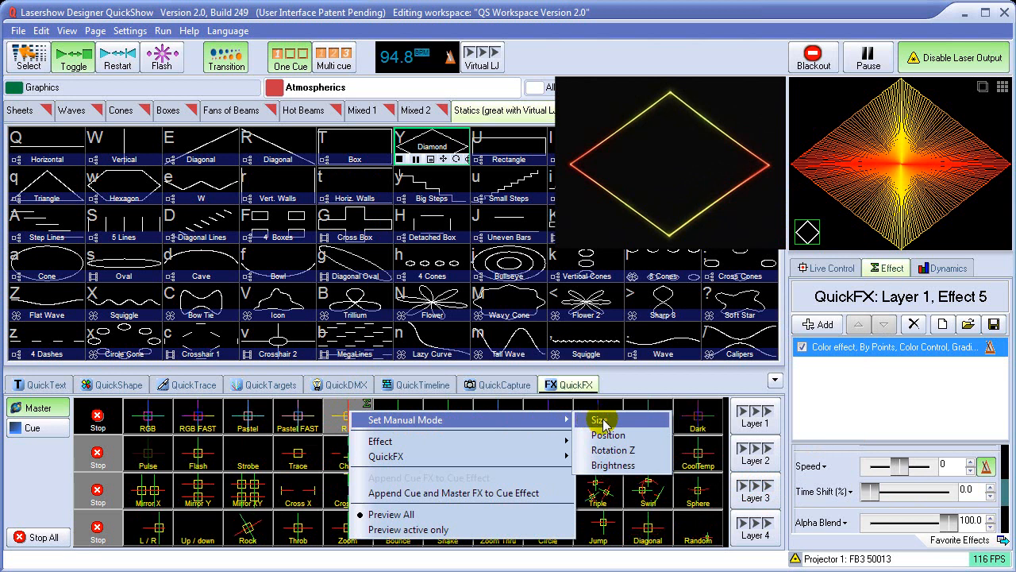
left_click(601, 420)
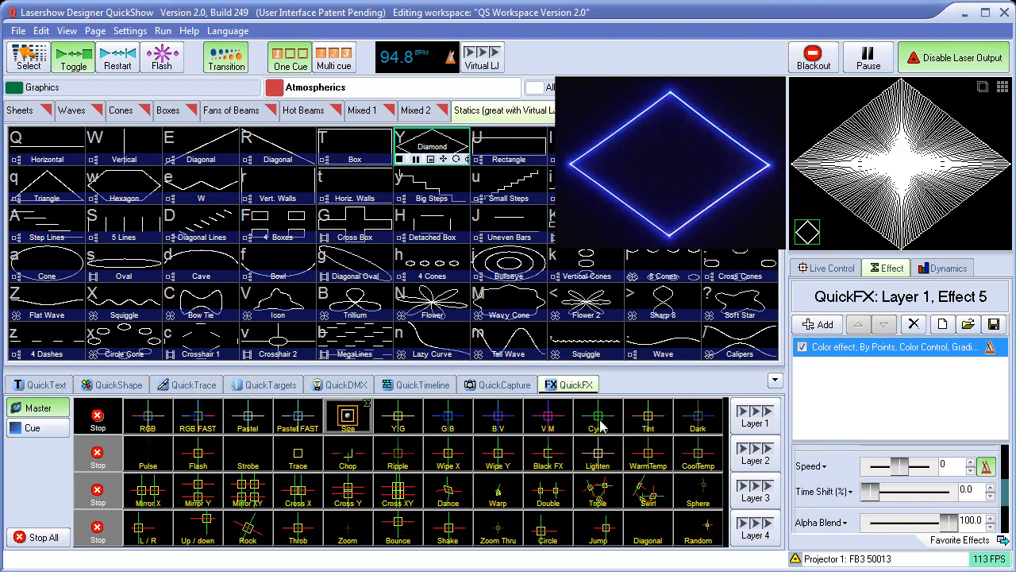
left_click(349, 418)
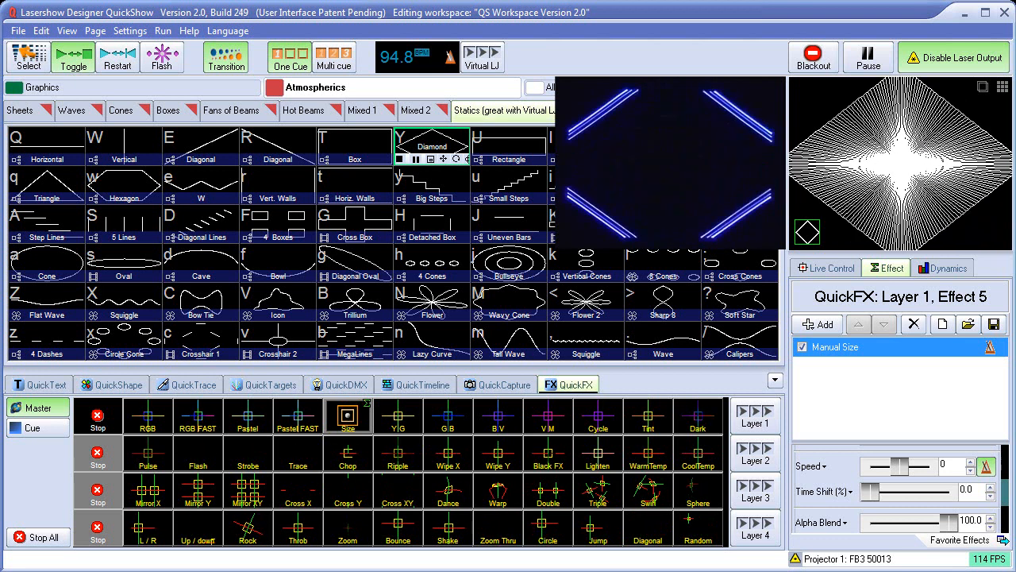
- Layer the Pastel FAST, Chop, Cross XY and Shake effects on the Diamond cue
left_click(298, 419)
left_click(353, 460)
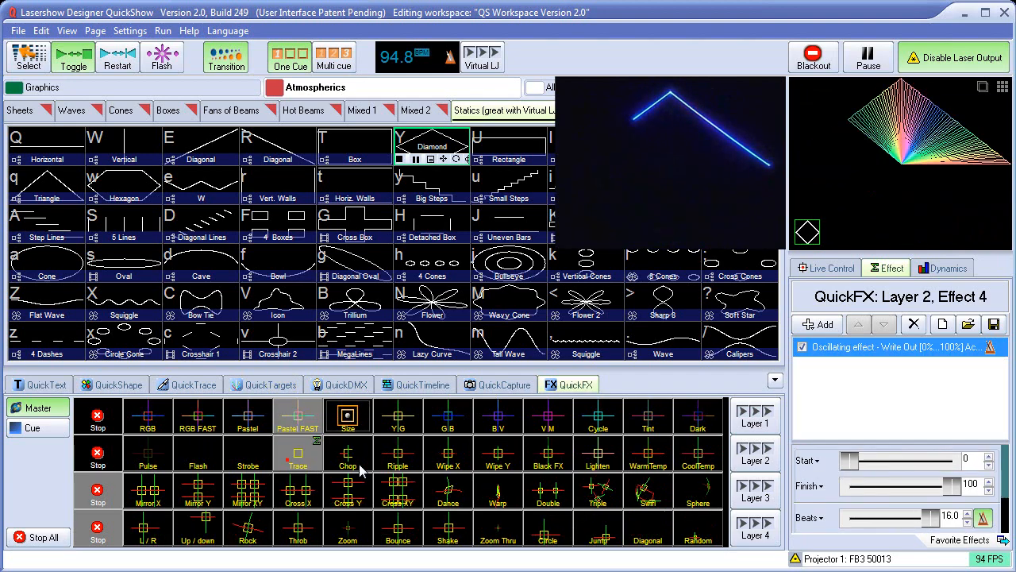
left_click(397, 491)
left_click(446, 533)
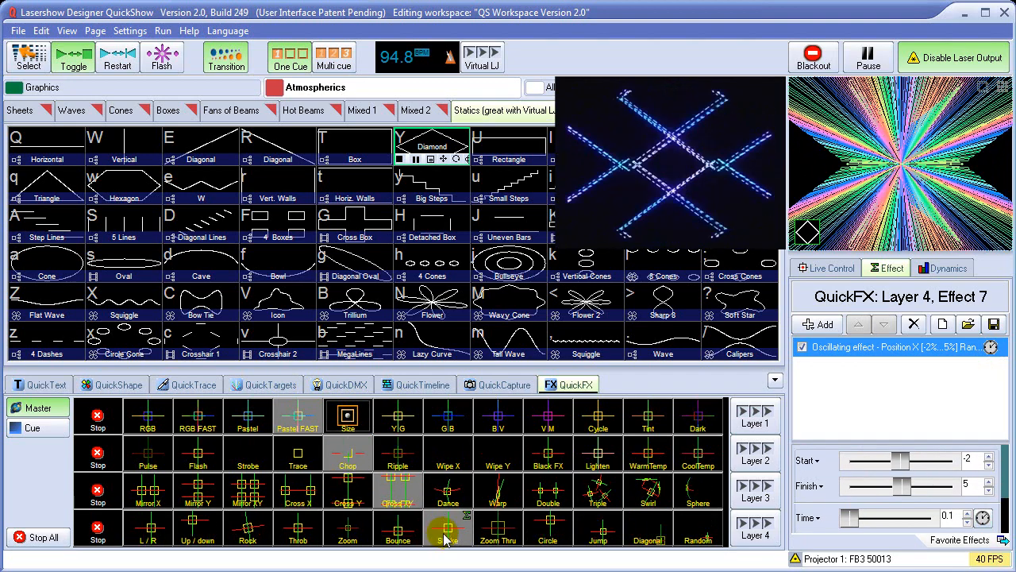
- Switch layer 1 to the manual Size effect, and stop all running effects together with the Diamond cue
left_click(362, 409)
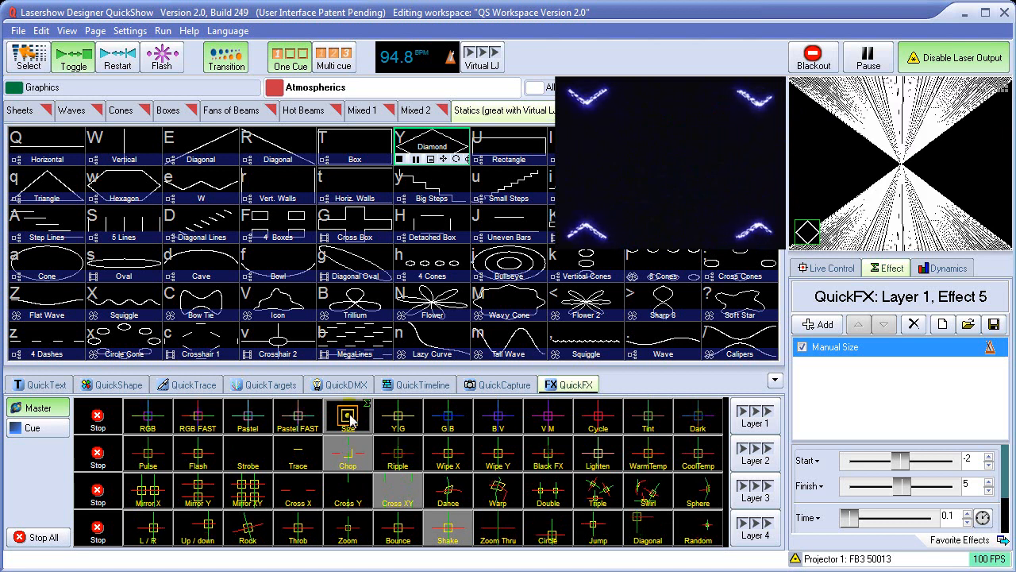
left_click(54, 542)
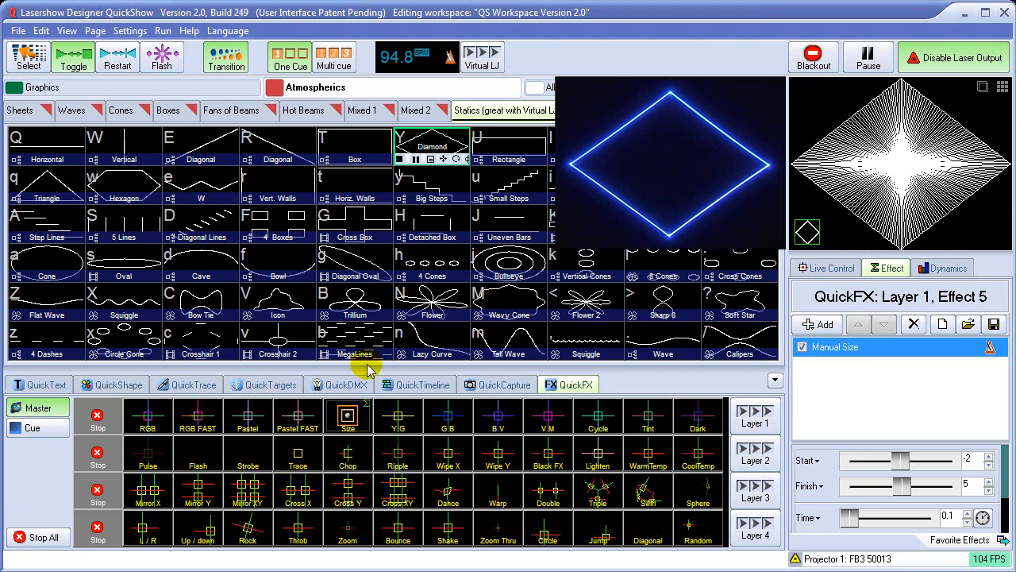
left_click(808, 59)
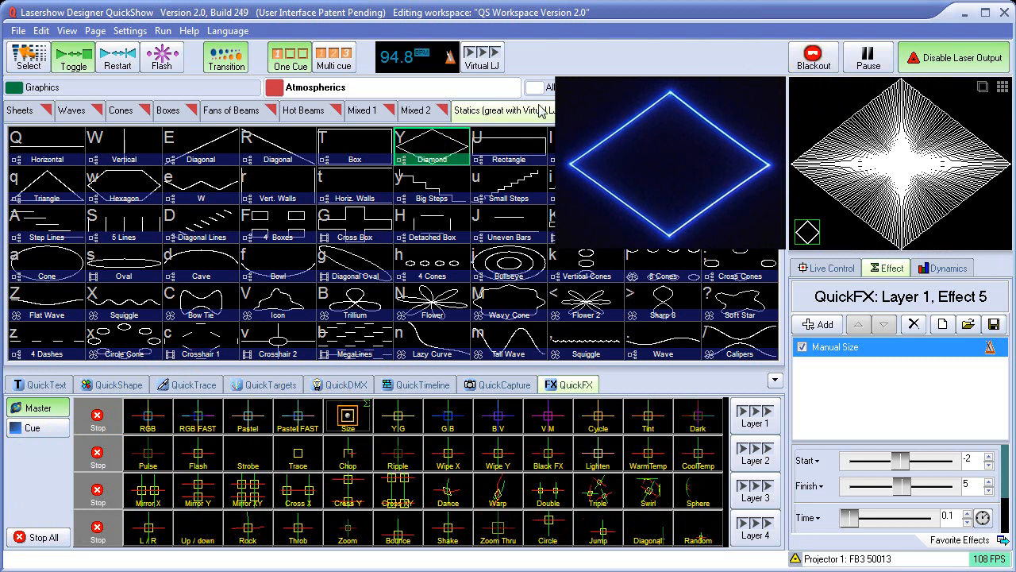
- Play the Emu, SeaGull and Pelican cues from the Animals graphics page together in multi cue mode
left_click(76, 87)
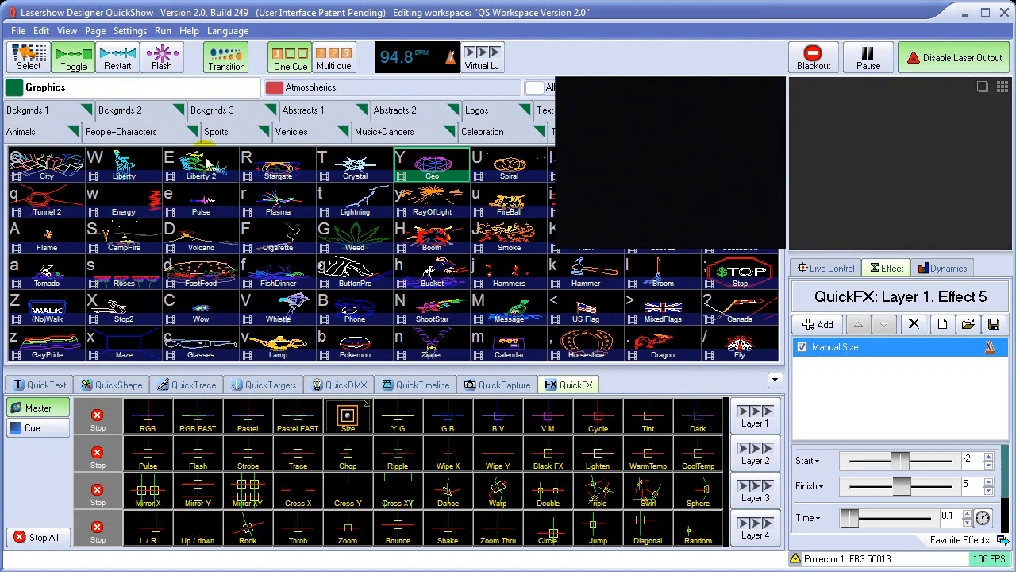
left_click(29, 138)
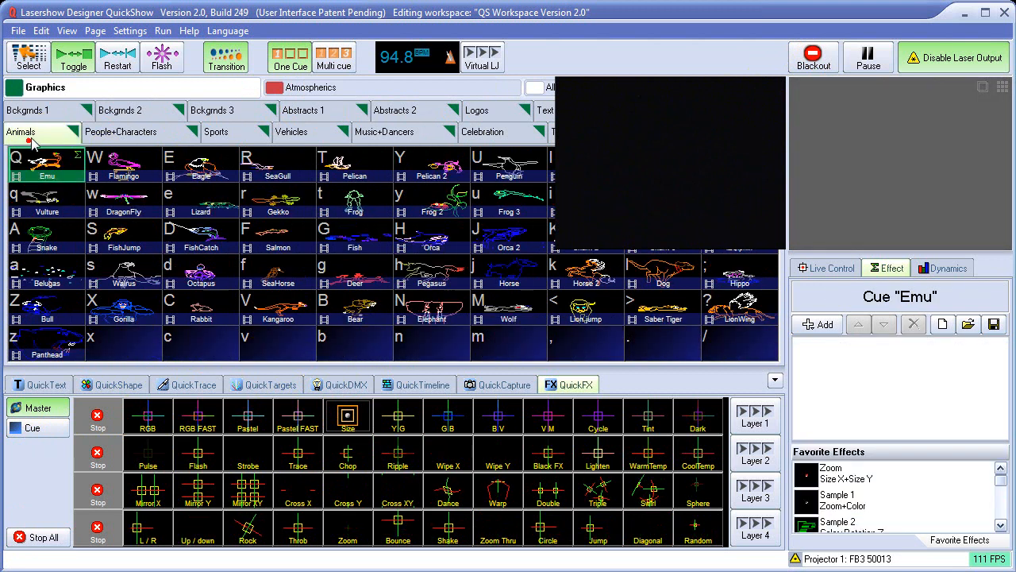
left_click(334, 57)
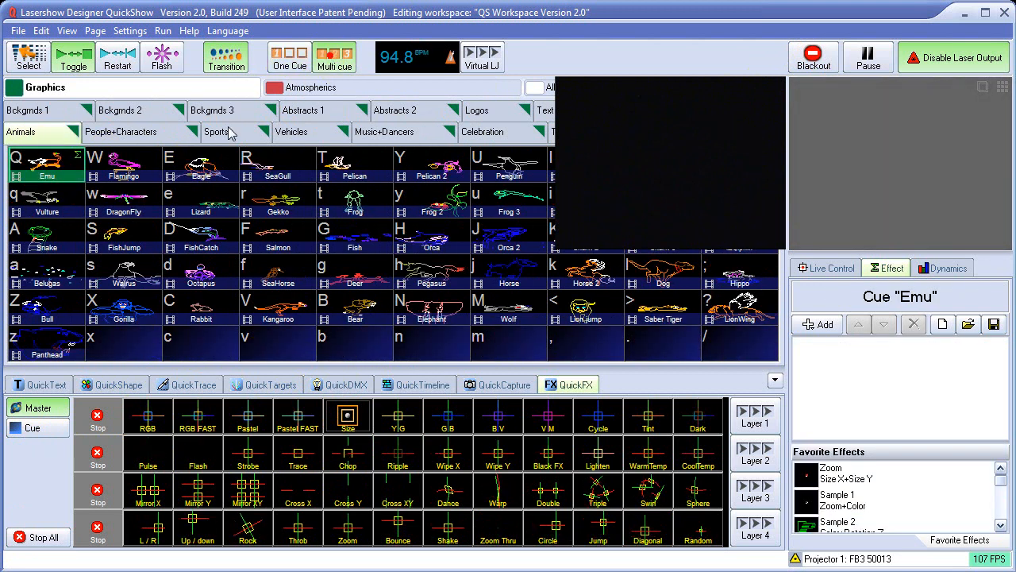
left_click(47, 163)
left_click(273, 163)
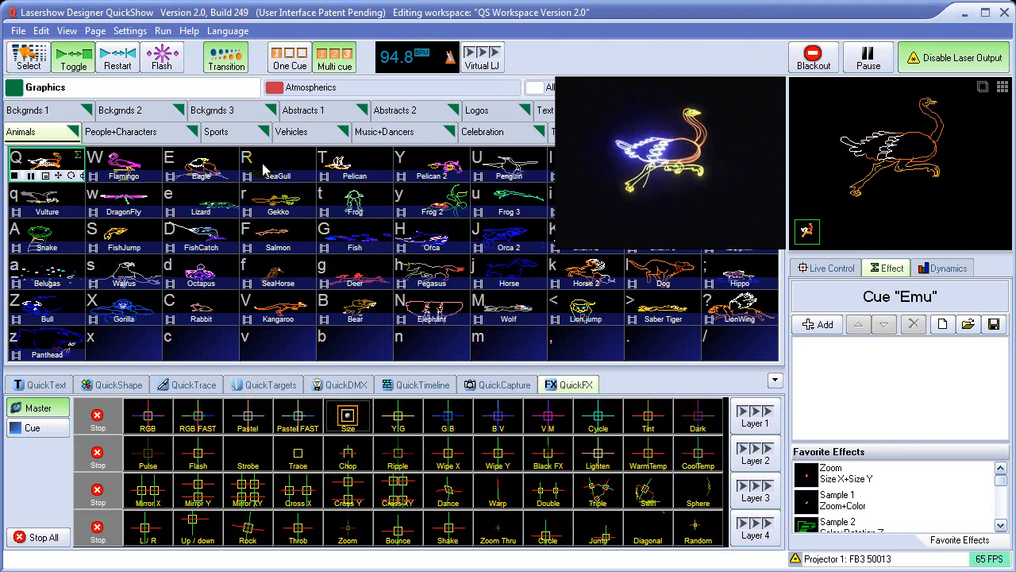
left_click(341, 171)
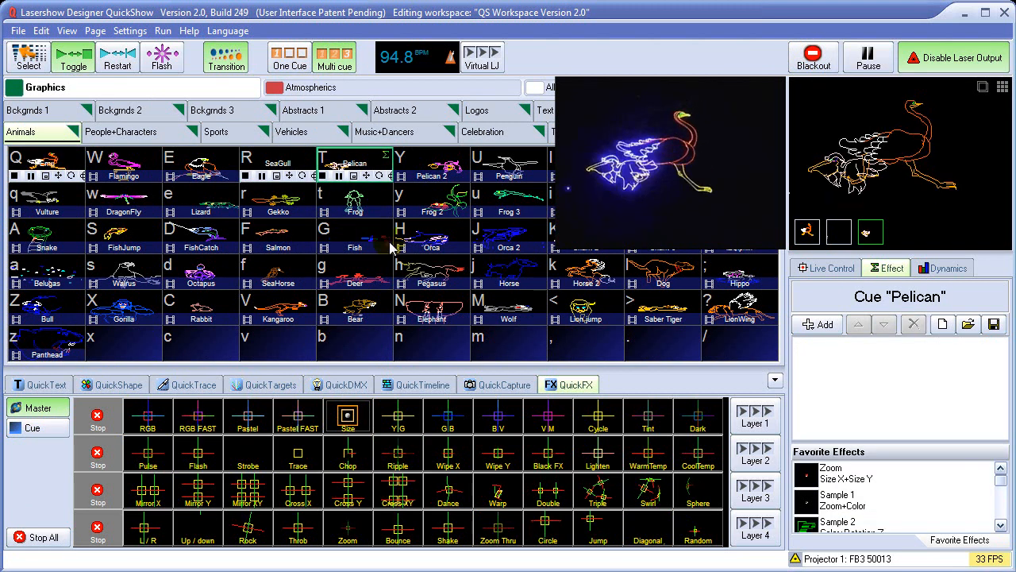
- Shrink and move the Emu cue to the output's upper right and the Pelican cue to its lower right, and select the SeaGull cue
left_click(44, 167)
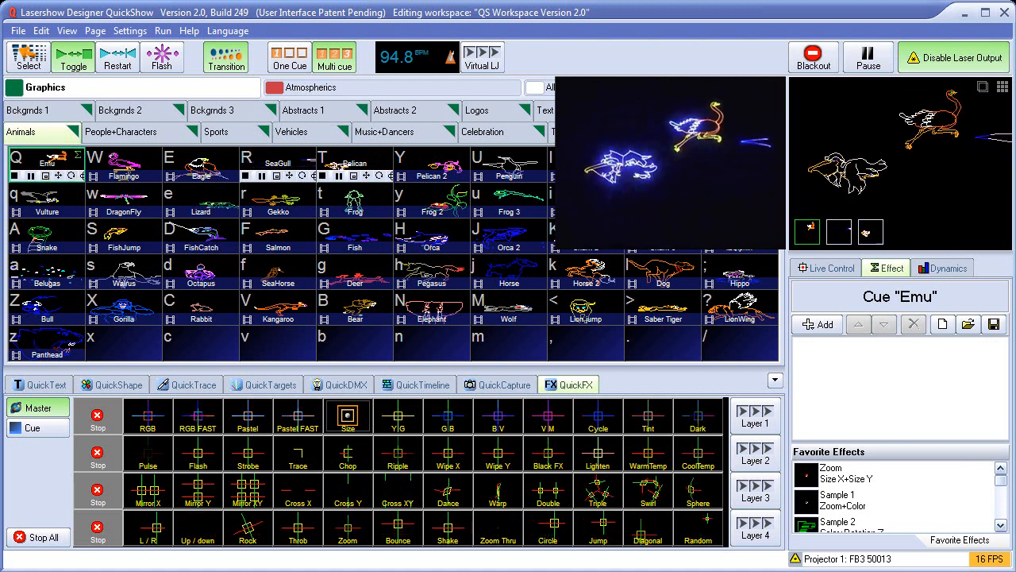
left_click(351, 173)
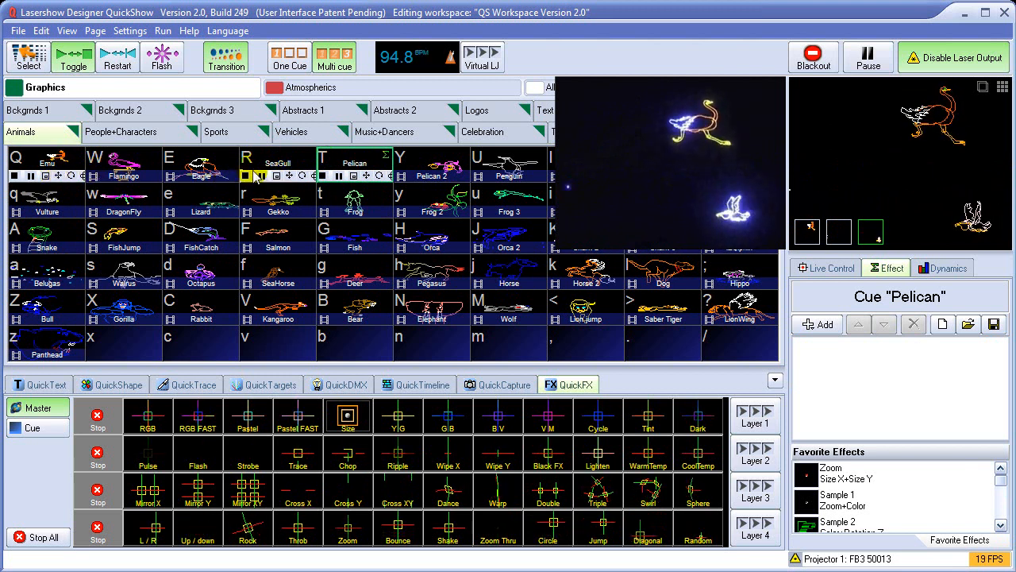
left_click(284, 175)
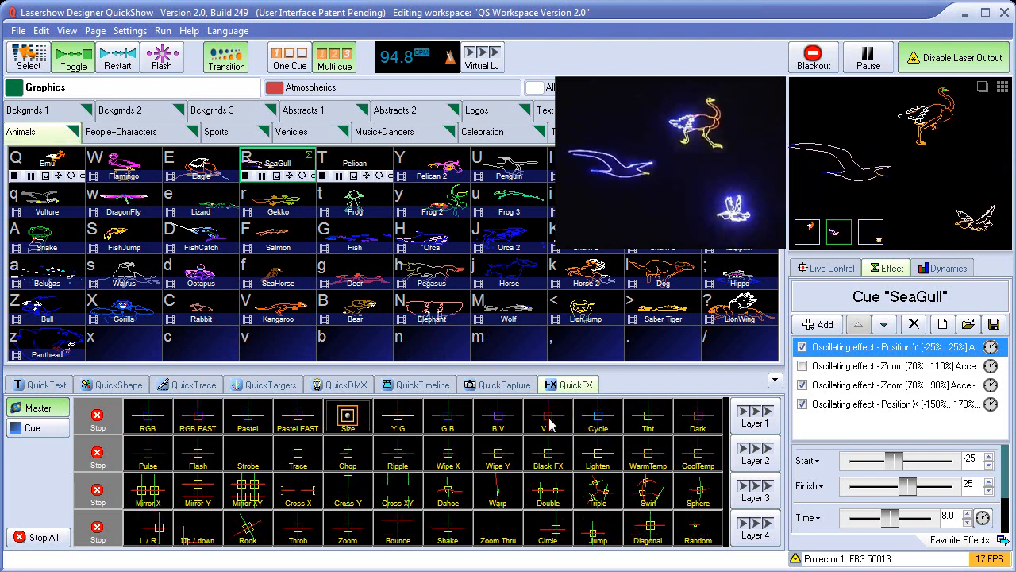
- Apply the master B V, Chop and Dance effects across all three animal cues, and stop them again
left_click(497, 421)
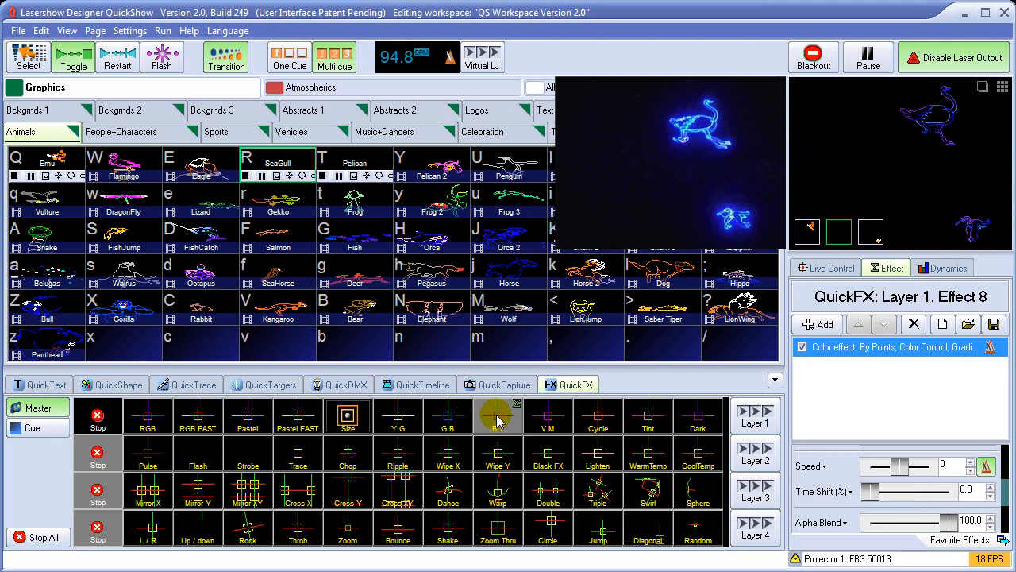
left_click(346, 458)
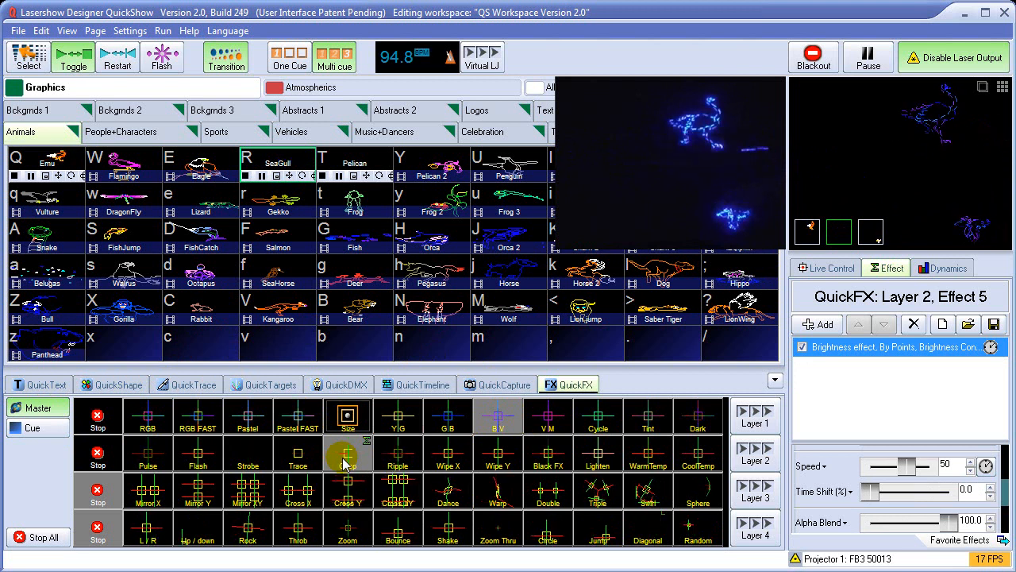
left_click(345, 461)
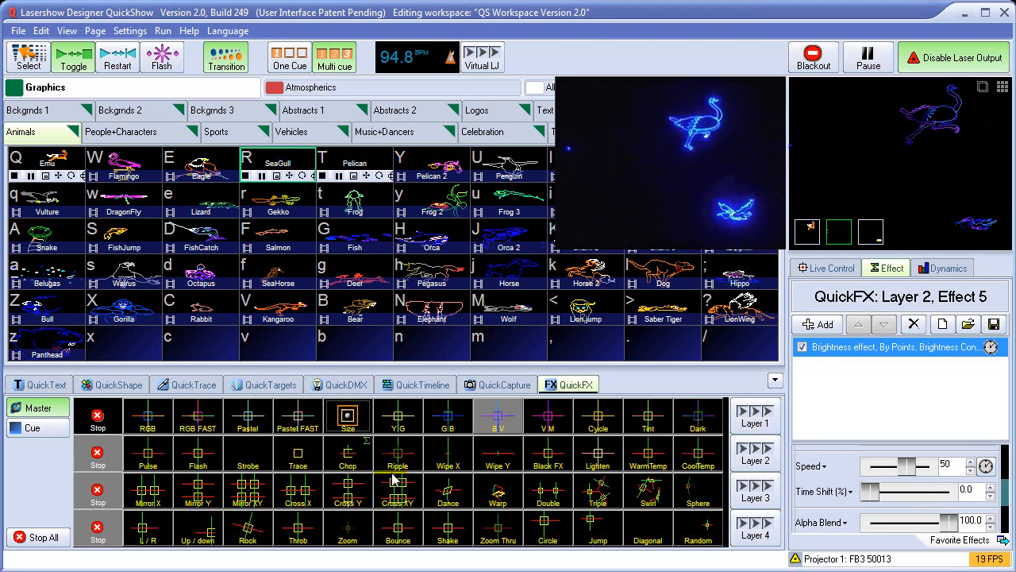
left_click(451, 495)
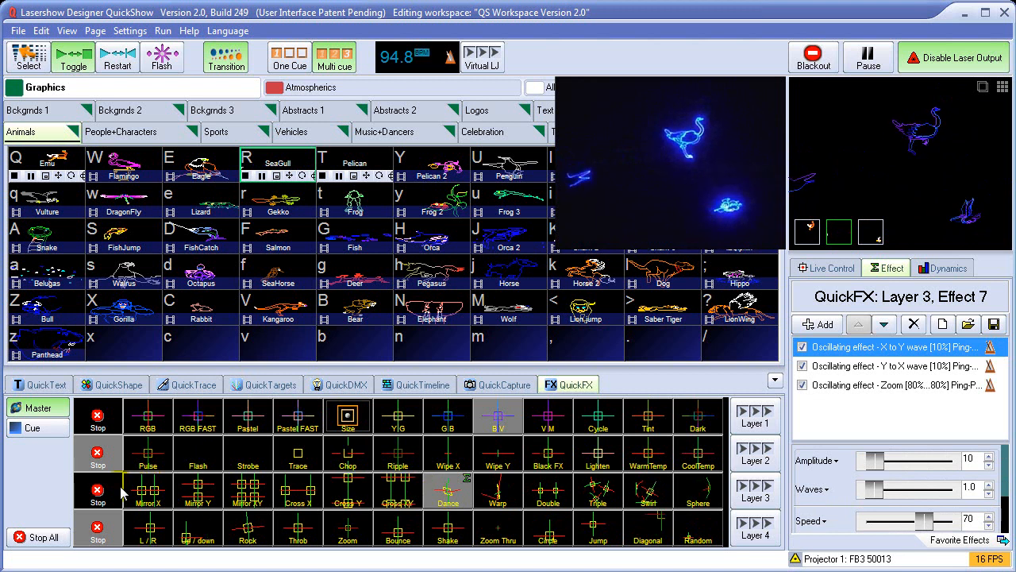
left_click(97, 491)
left_click(97, 416)
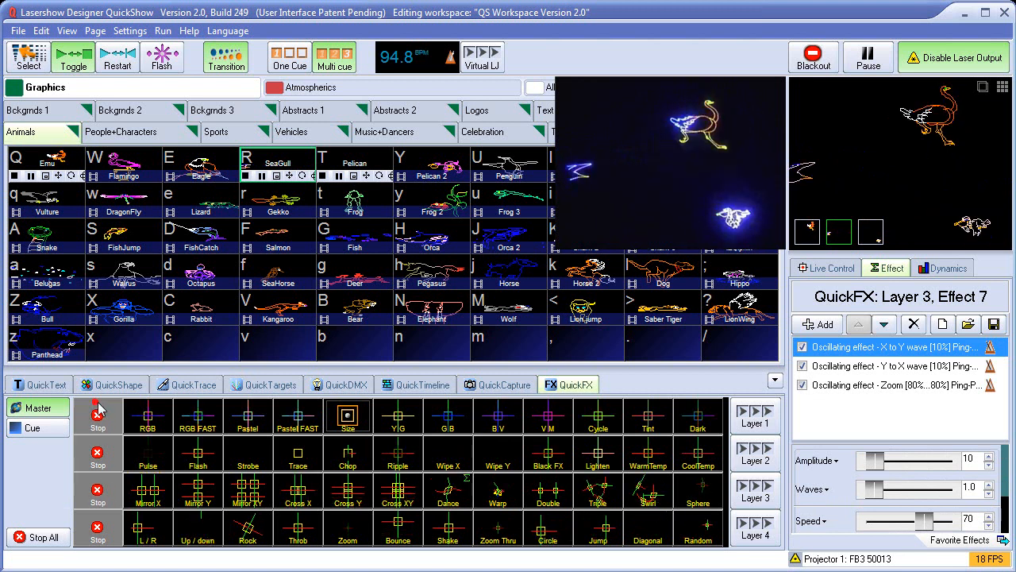
- Try resizing and repositioning all the cues together with the master live controls
left_click(830, 269)
left_click_drag(880, 340, 971, 334)
mouse_move(851, 439)
left_mouse_down()
mouse_move(868, 442)
mouse_move(836, 415)
mouse_move(850, 436)
left_mouse_up()
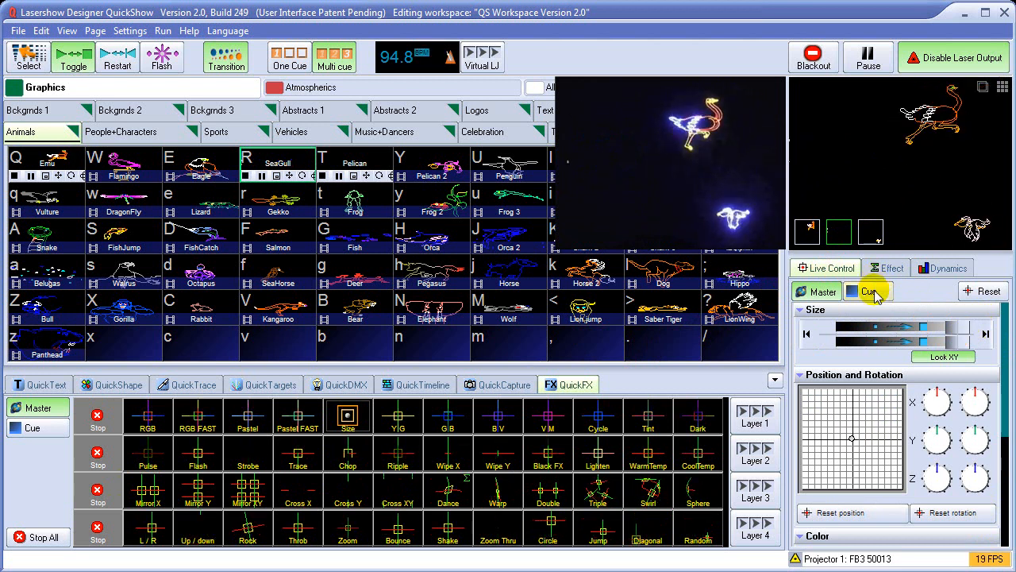
- Switch the live controls to single-cue mode and adjust the size of the Emu cue alone
left_click(868, 290)
left_click(807, 233)
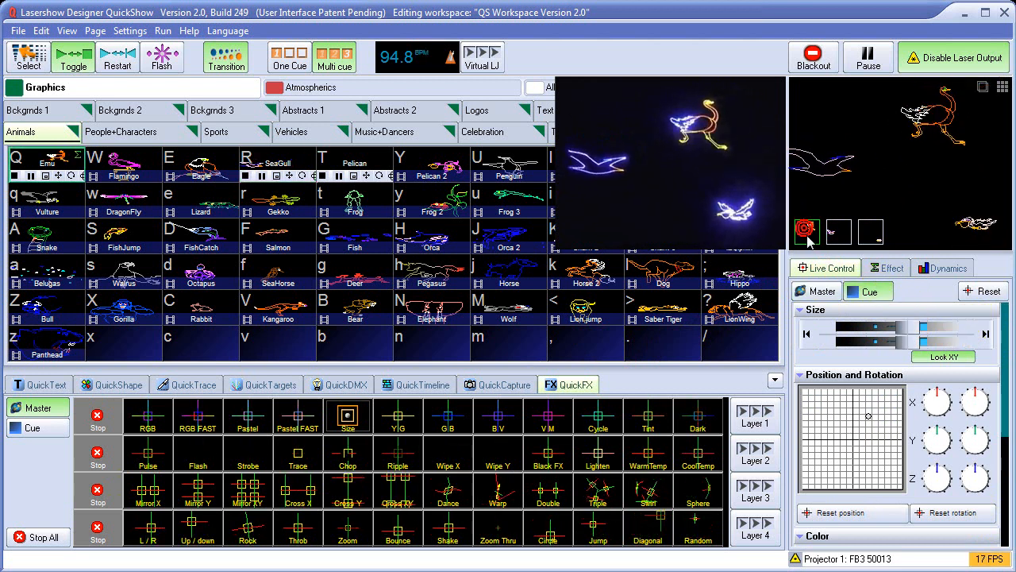
mouse_move(902, 331)
left_mouse_down()
mouse_move(843, 333)
mouse_move(892, 336)
left_mouse_up()
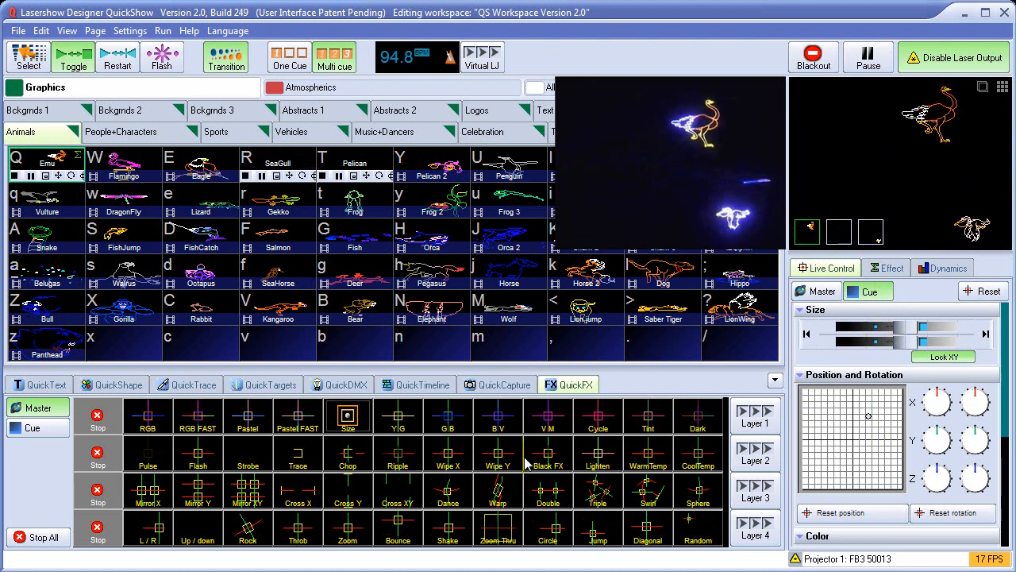
- Switch QuickFX to cue mode, apply V M and Dance to the Emu cue, and replace Dance with Swirl
left_click(33, 430)
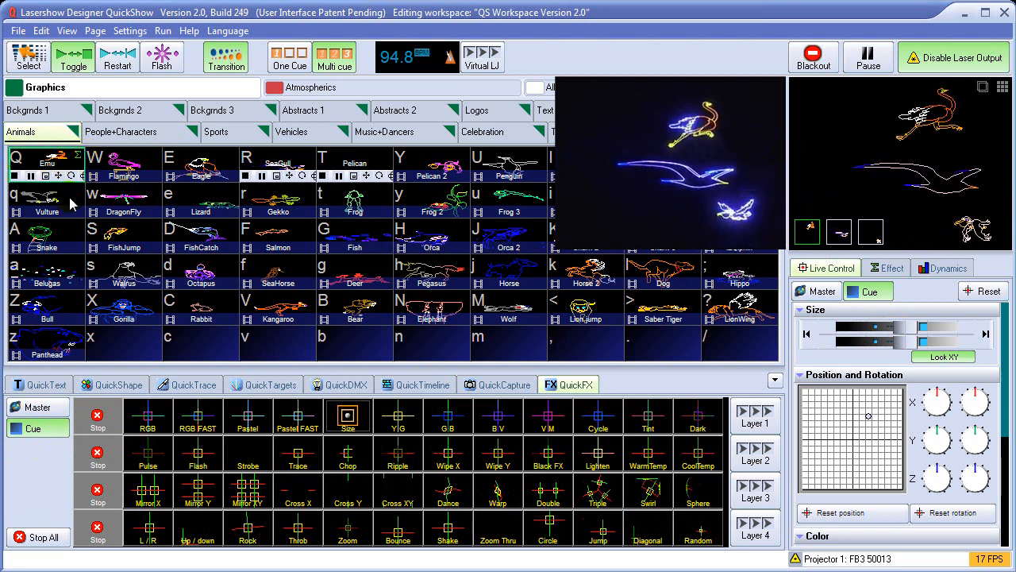
left_click(548, 415)
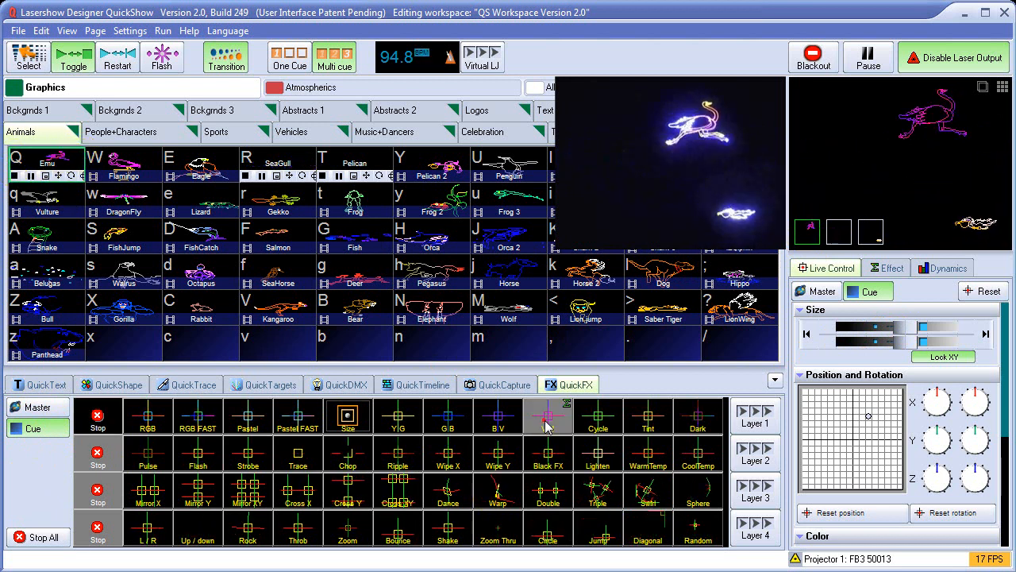
left_click(447, 489)
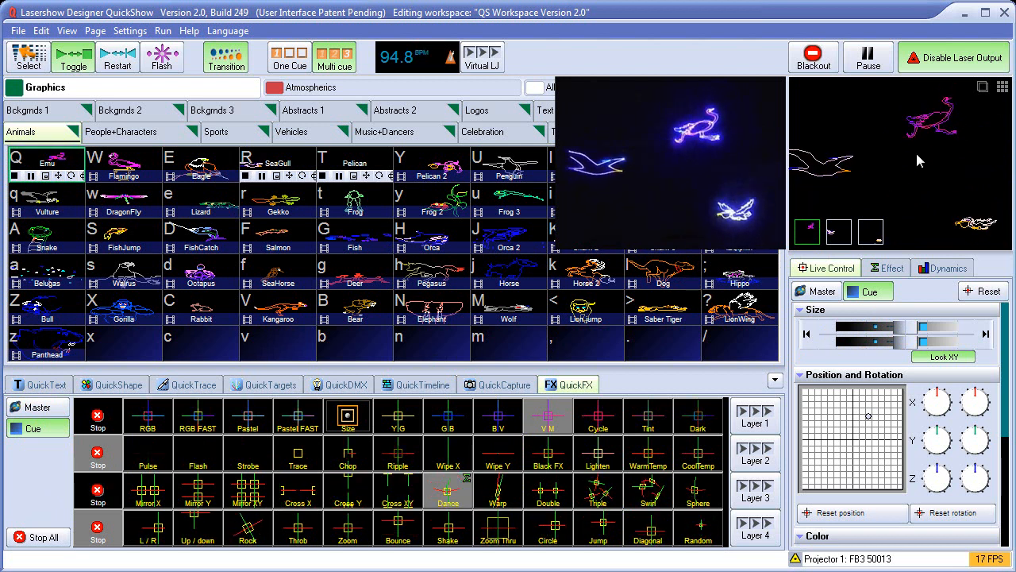
left_click(648, 488)
left_click(640, 497)
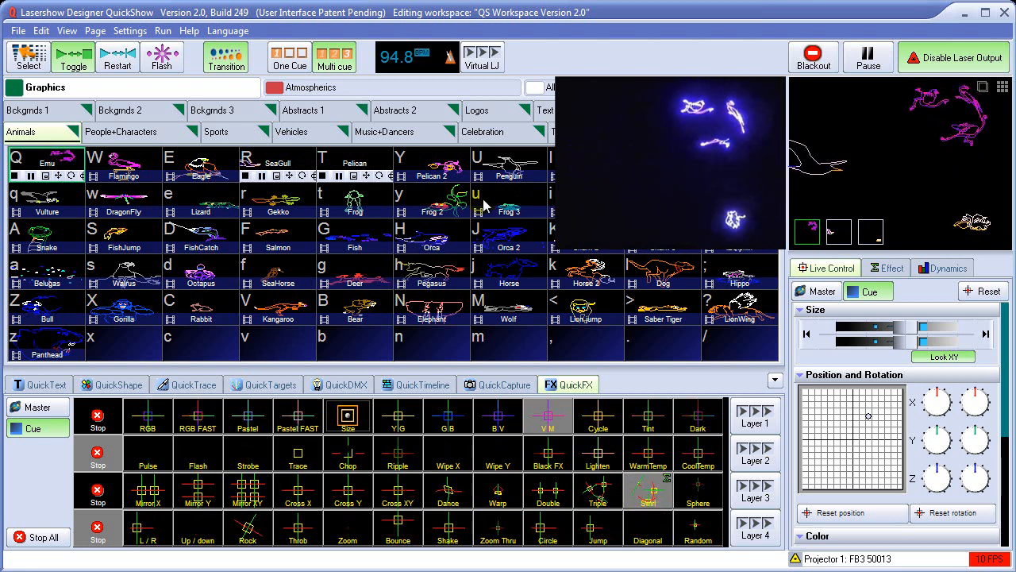
- Select the Pelican cue and apply the Sphere effect to it alone
left_click(872, 232)
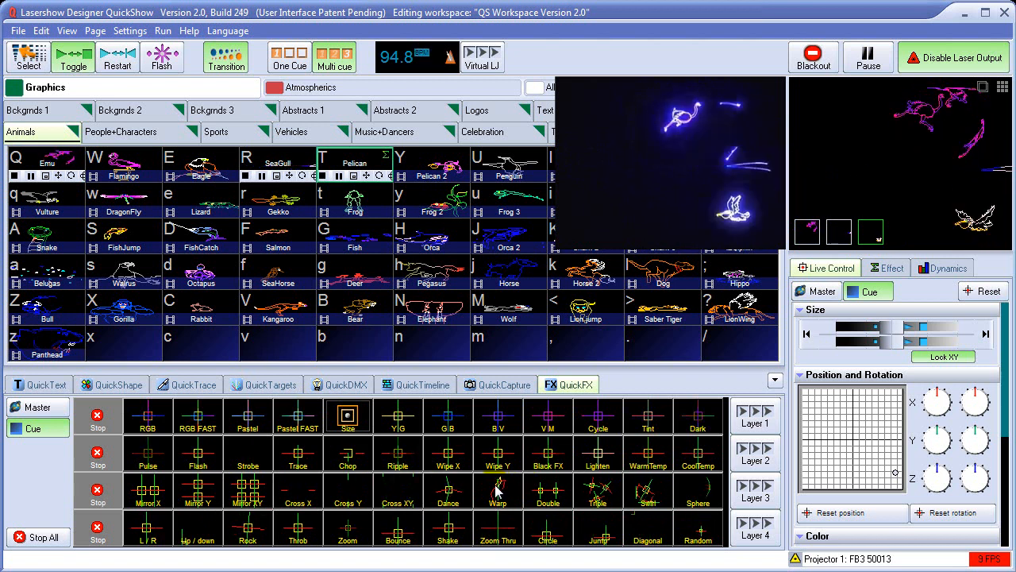
left_click(698, 505)
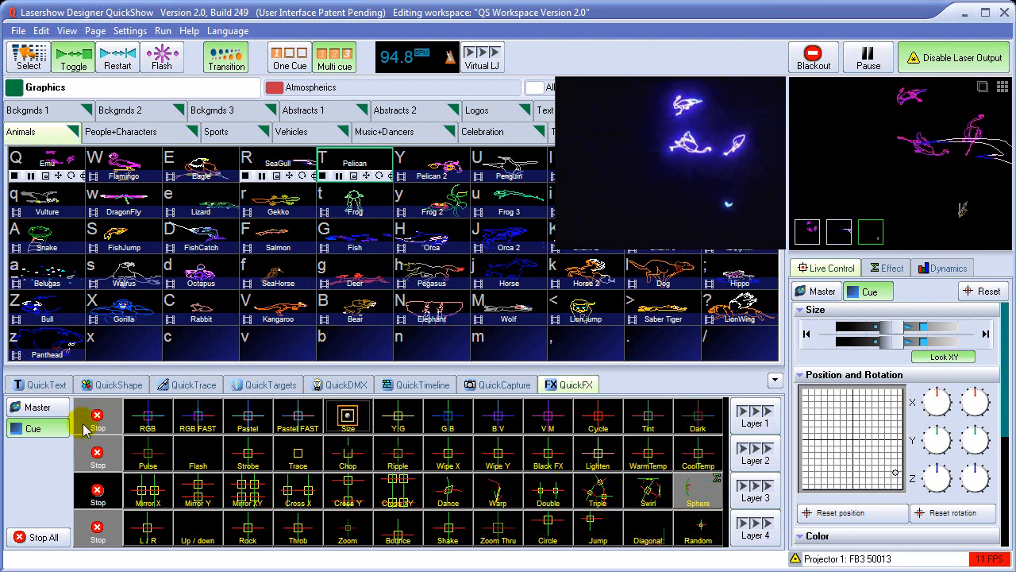
- Switch QuickFX to master mode, apply the Rock effect to all cues, and stop all master effects
left_click(36, 415)
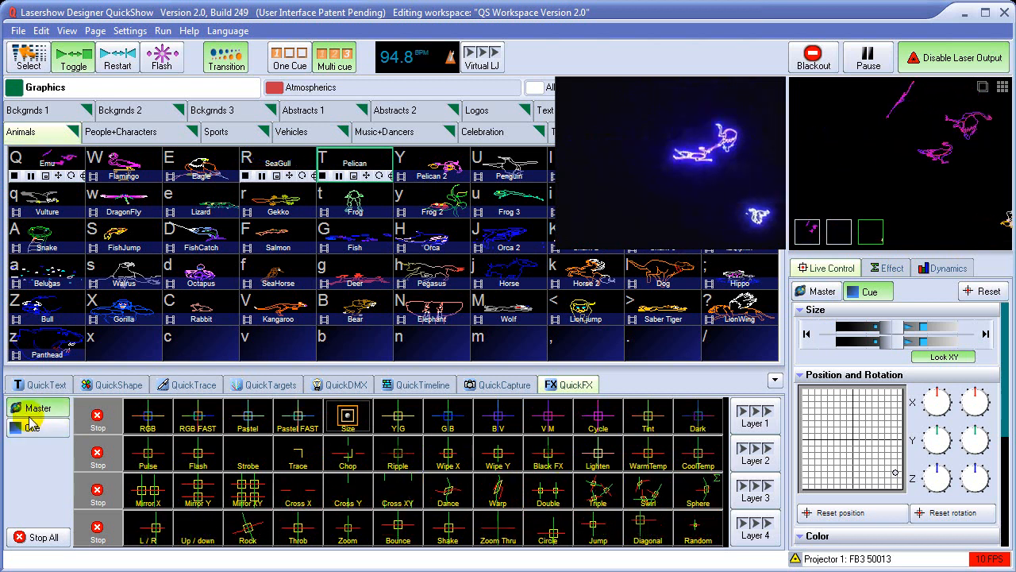
left_click(251, 538)
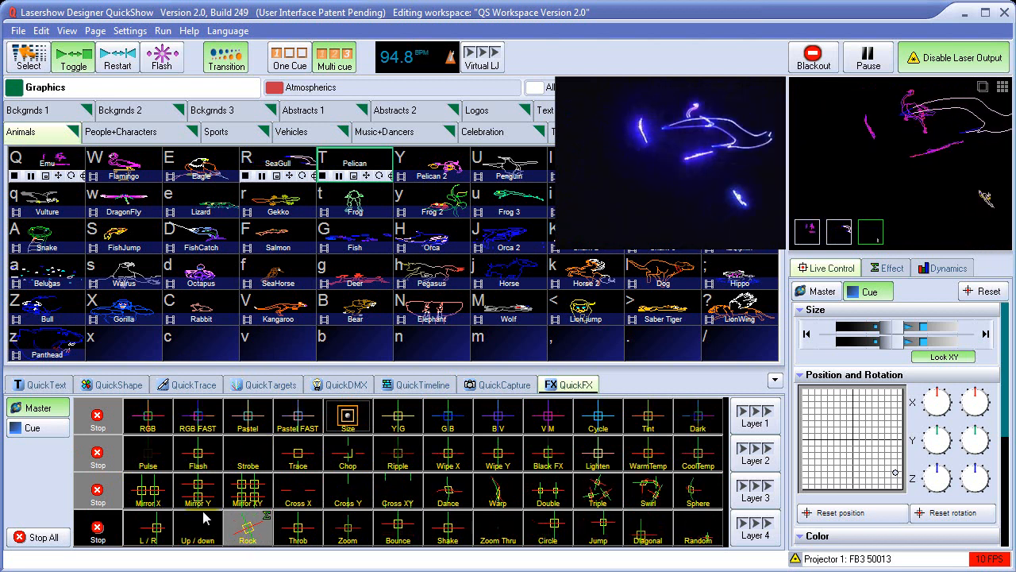
left_click(41, 539)
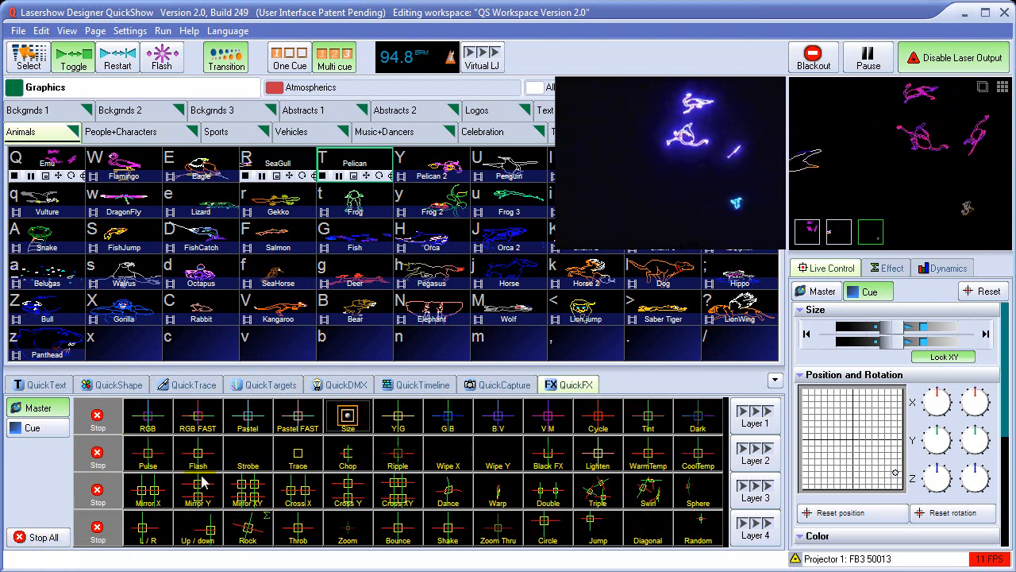
- Switch QuickFX to cue mode, black out all running cues, and play the Pelican cue followed by the Flamingo cue, each alone
left_click(35, 427)
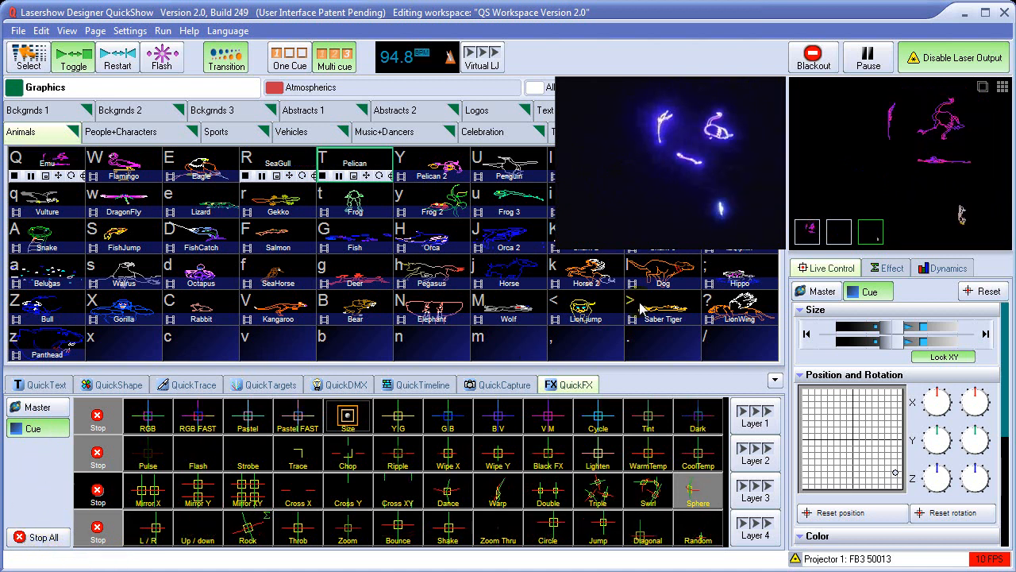
left_click(821, 65)
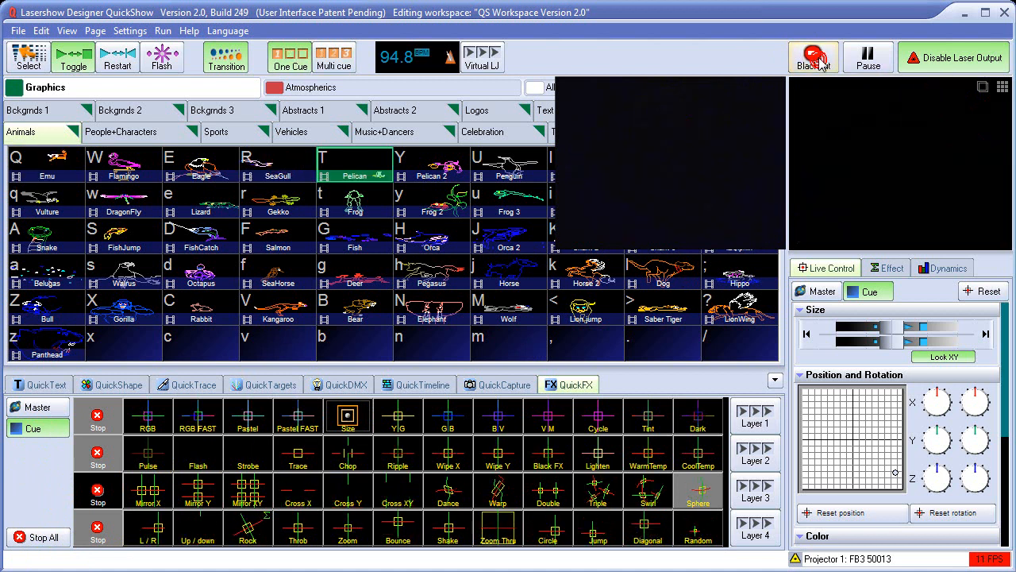
left_click(353, 164)
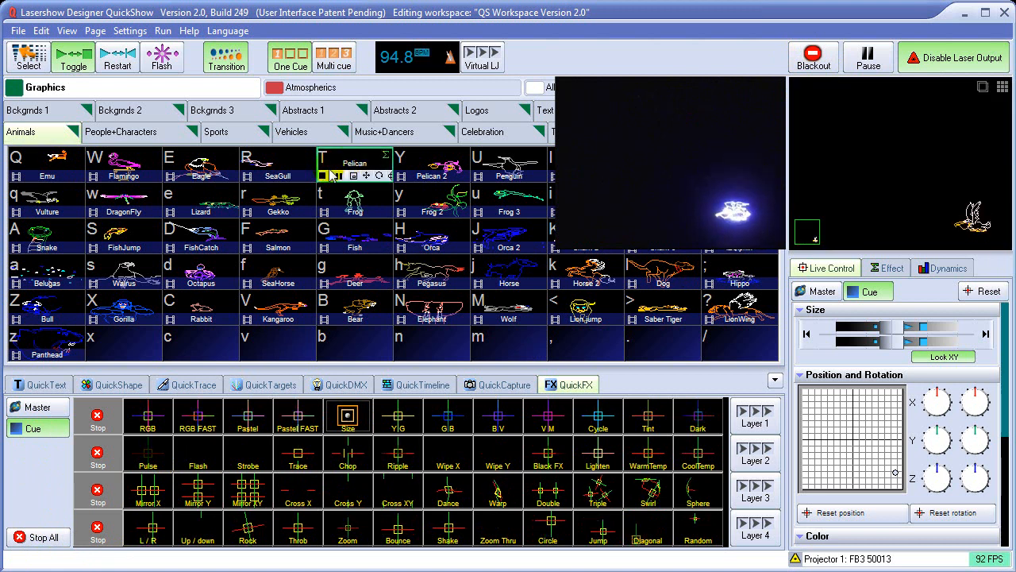
left_click(131, 165)
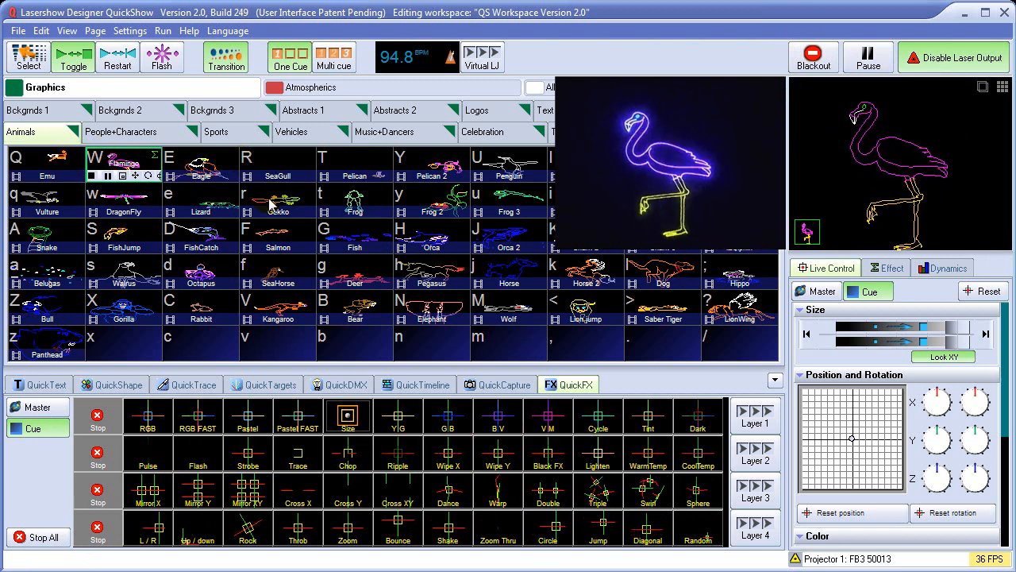
- Set QuickFX to master mode, show the Atmospherics cues, and black out the laser output
left_click(41, 409)
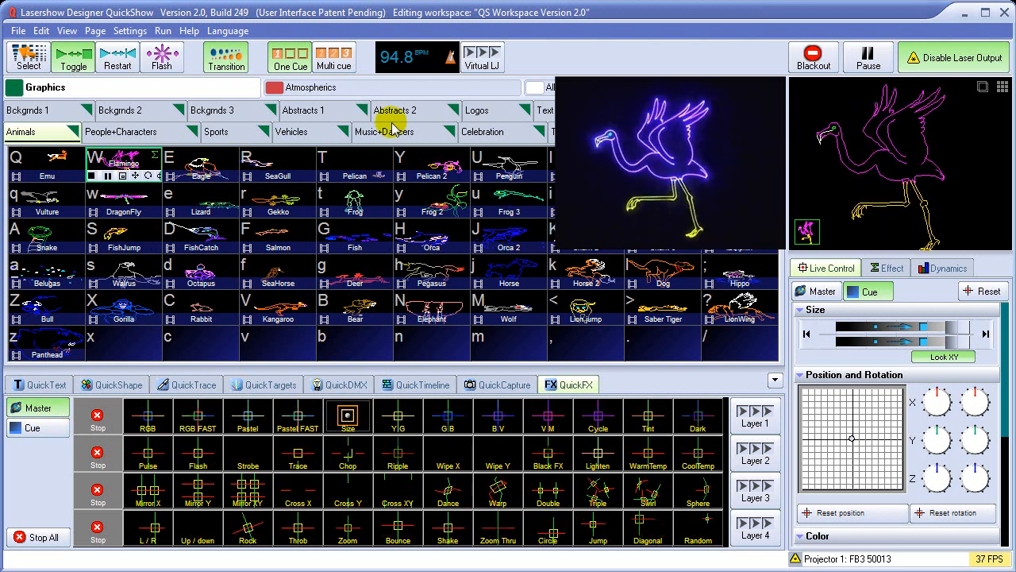
left_click(384, 92)
left_click(805, 63)
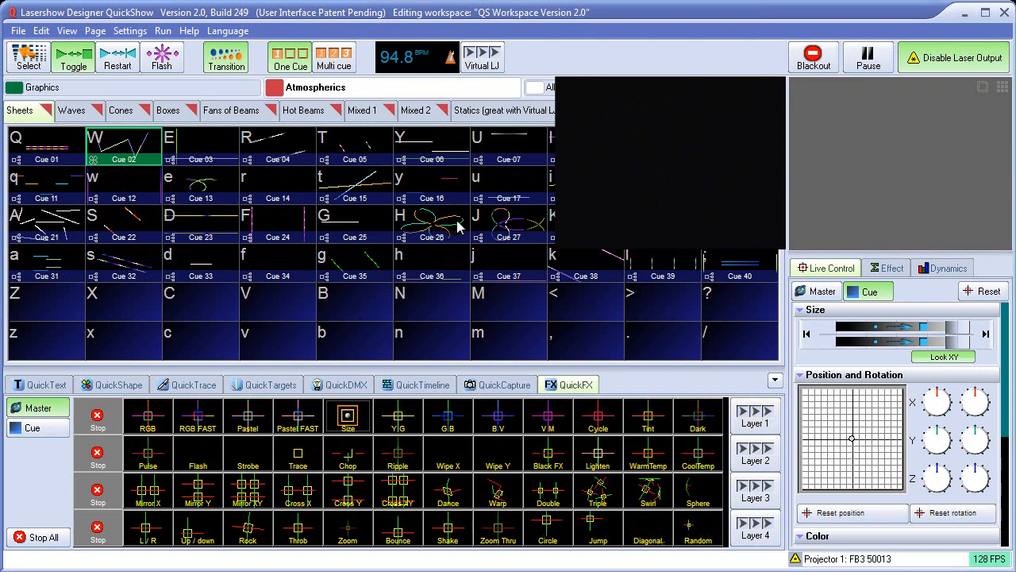
- Look through the list of QuickShow video help chapters and close it without opening one
left_click(186, 31)
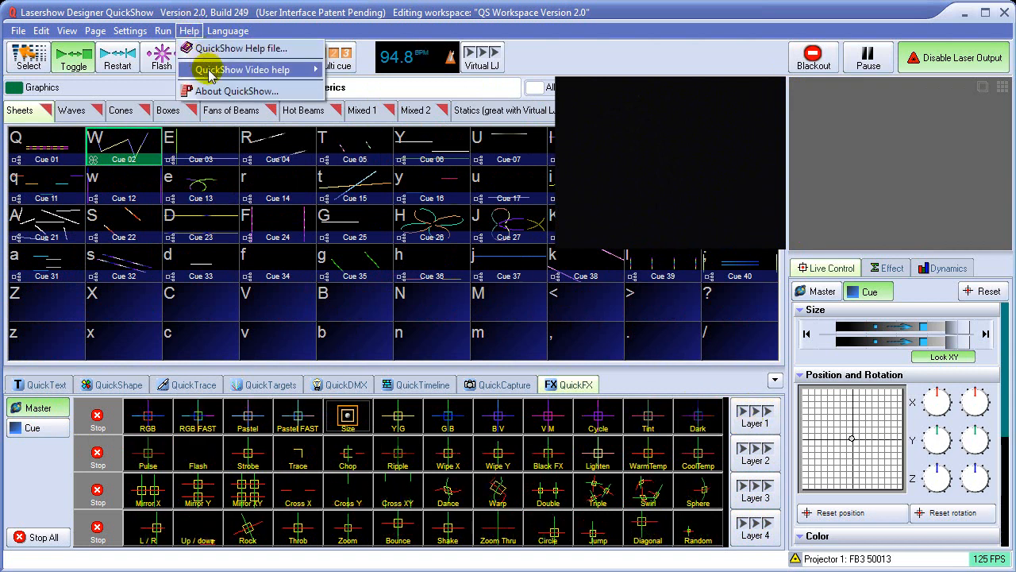
mouse_move(214, 70)
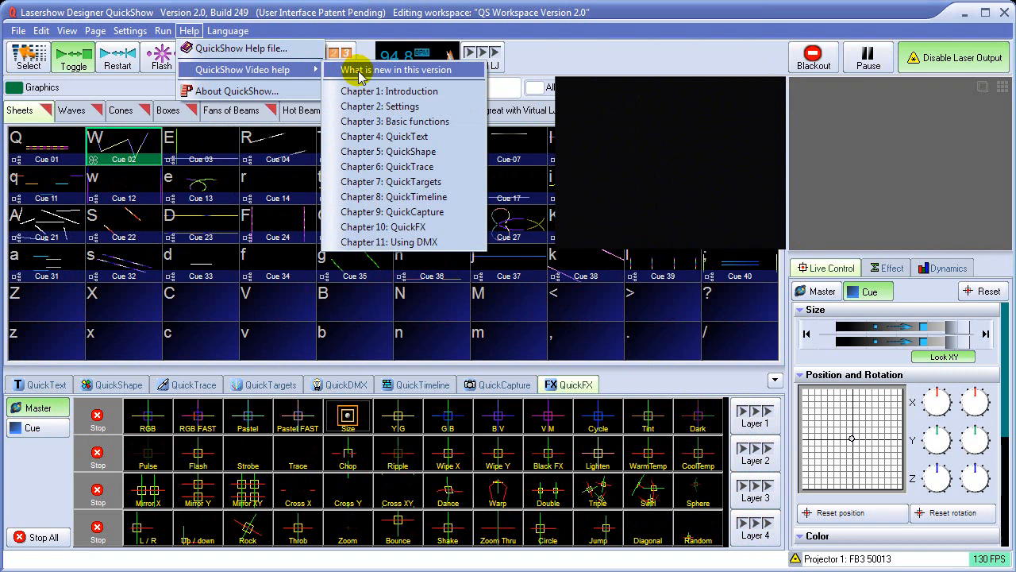
left_click(585, 62)
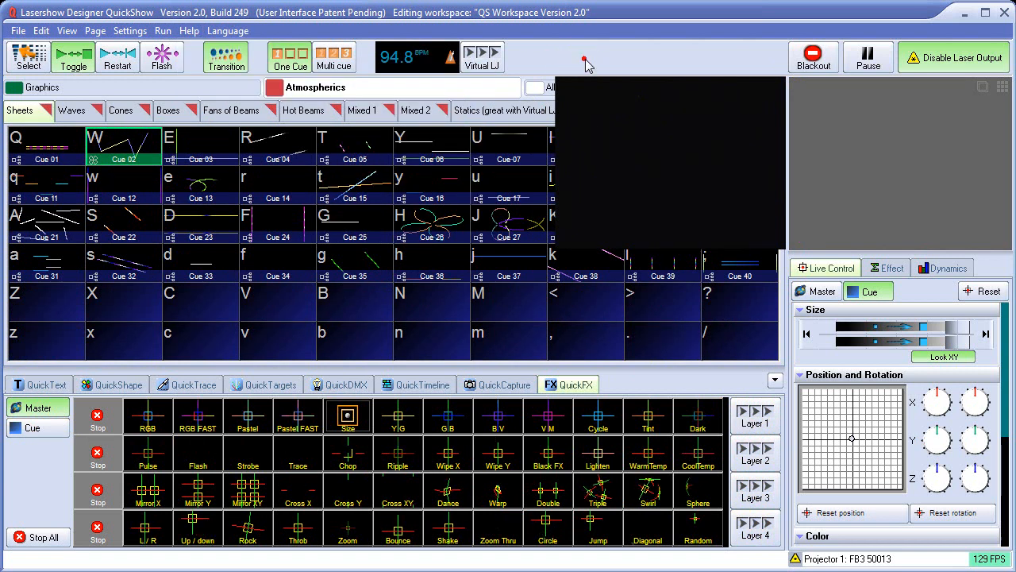
- View the playback order and beat interval options of QuickFX Layer 1 without changing them
right_click(749, 414)
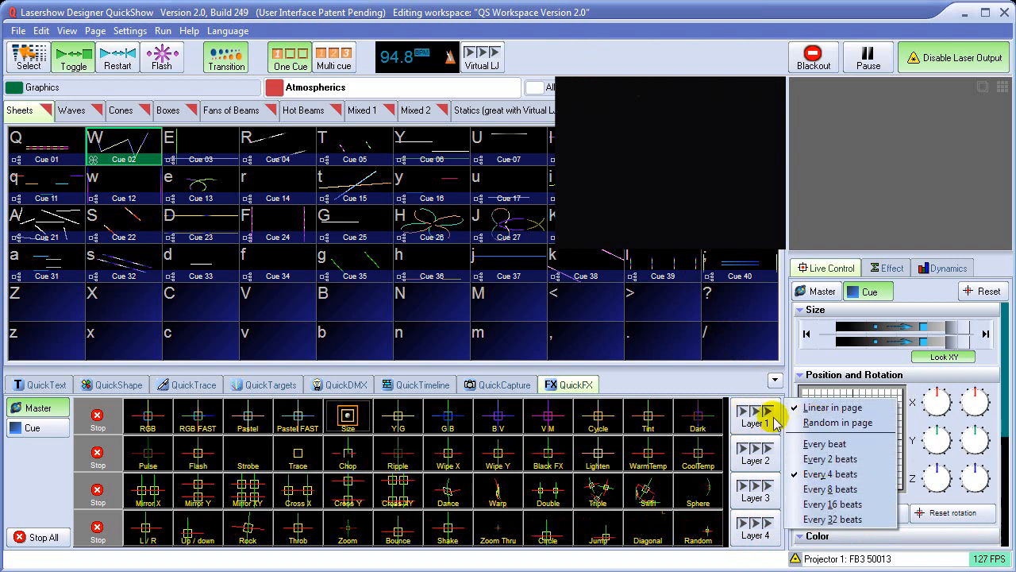
left_click(691, 379)
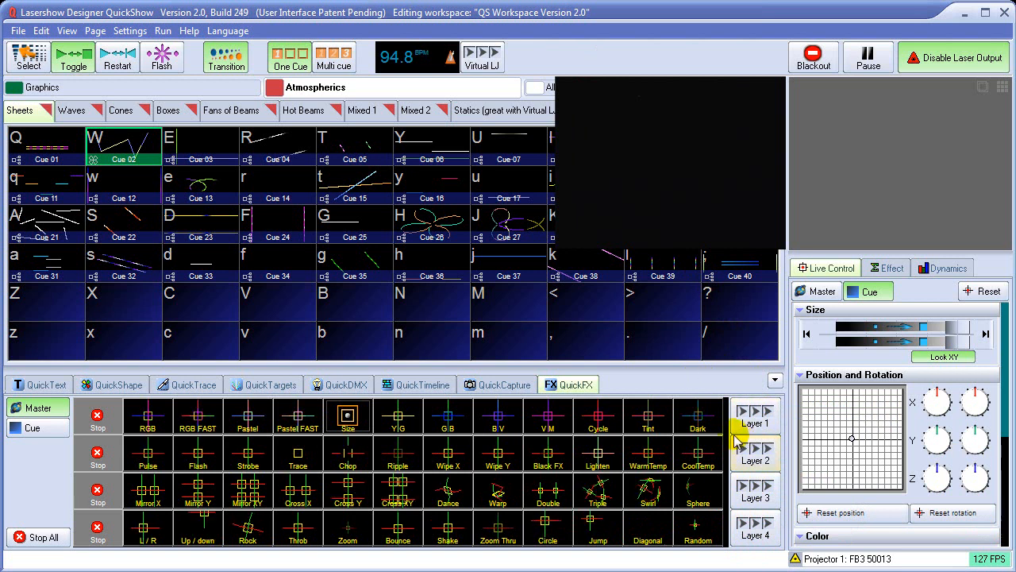
- Bring up the QuickShow video help topics again, including the entry on what is new in this version
left_click(189, 30)
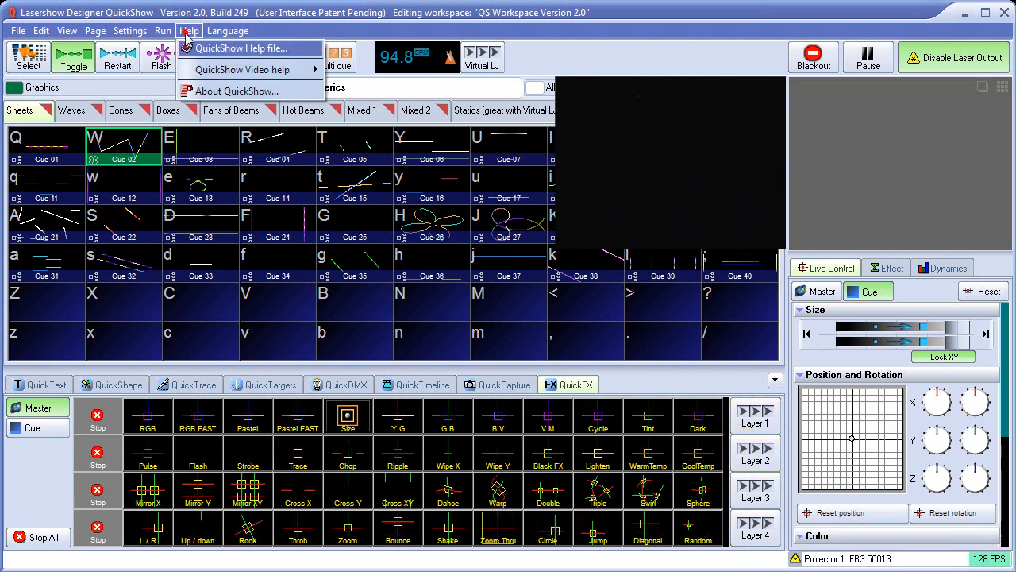
mouse_move(208, 73)
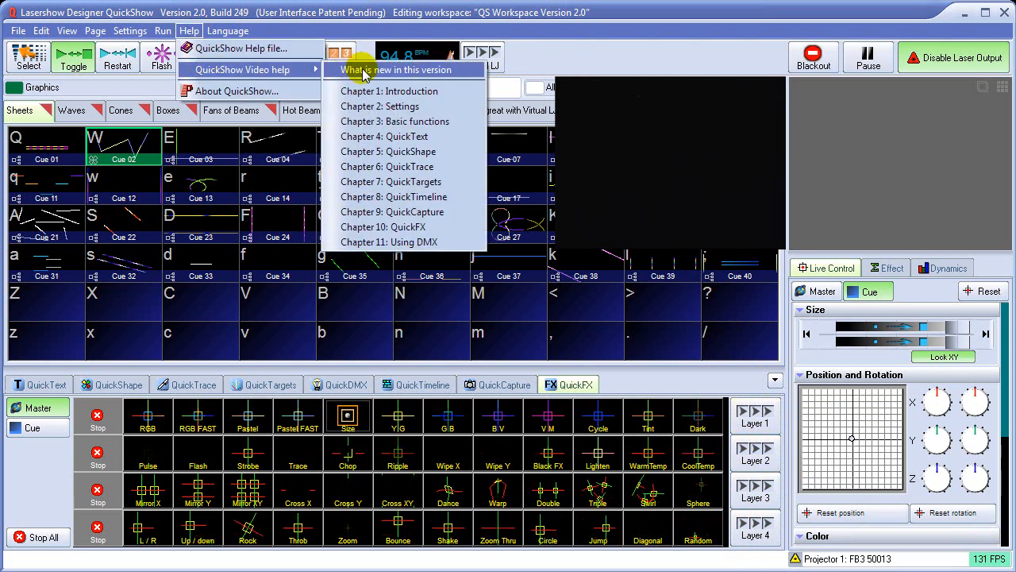